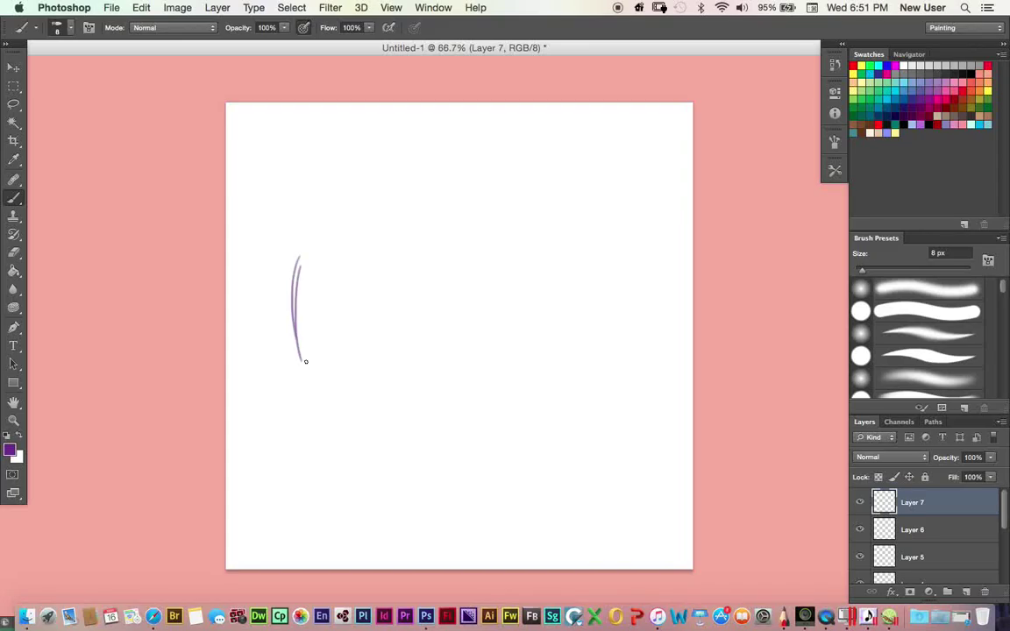
Sketch the face outline and surrounding hair in purple at 8 px.
drag(377, 385, 431, 340)
mouse_move(282, 298)
mouse_down()
mouse_move(383, 270)
mouse_move(417, 326)
mouse_move(435, 333)
mouse_up()
drag(363, 285, 433, 210)
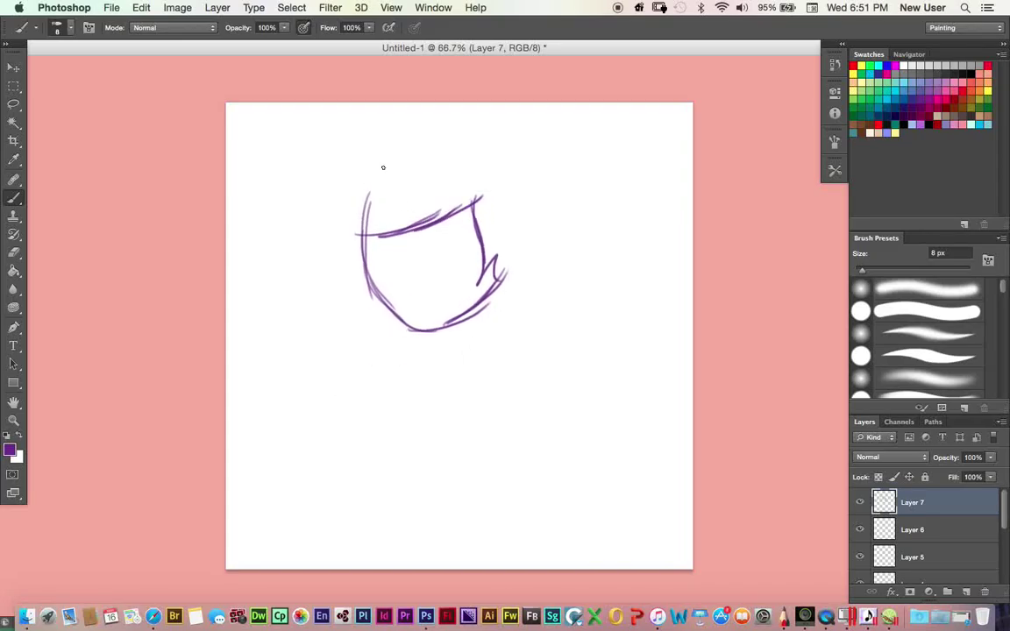
drag(377, 162, 318, 245)
drag(355, 285, 333, 311)
mouse_move(338, 215)
mouse_down()
mouse_move(403, 147)
mouse_move(537, 188)
mouse_move(542, 261)
mouse_up()
drag(532, 226, 513, 312)
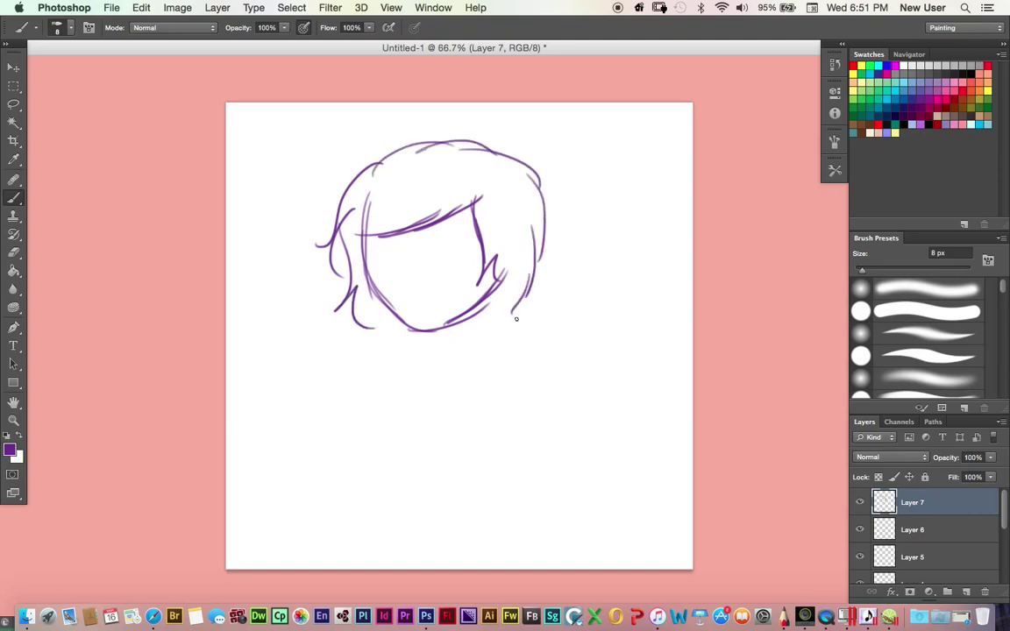
Sketch the neck, shoulders, dress with hem line and two legs.
mouse_move(422, 341)
mouse_down()
mouse_move(461, 347)
mouse_move(465, 333)
mouse_move(491, 370)
mouse_move(386, 373)
mouse_move(405, 431)
mouse_move(380, 516)
mouse_up()
drag(475, 397, 491, 502)
drag(378, 515, 492, 512)
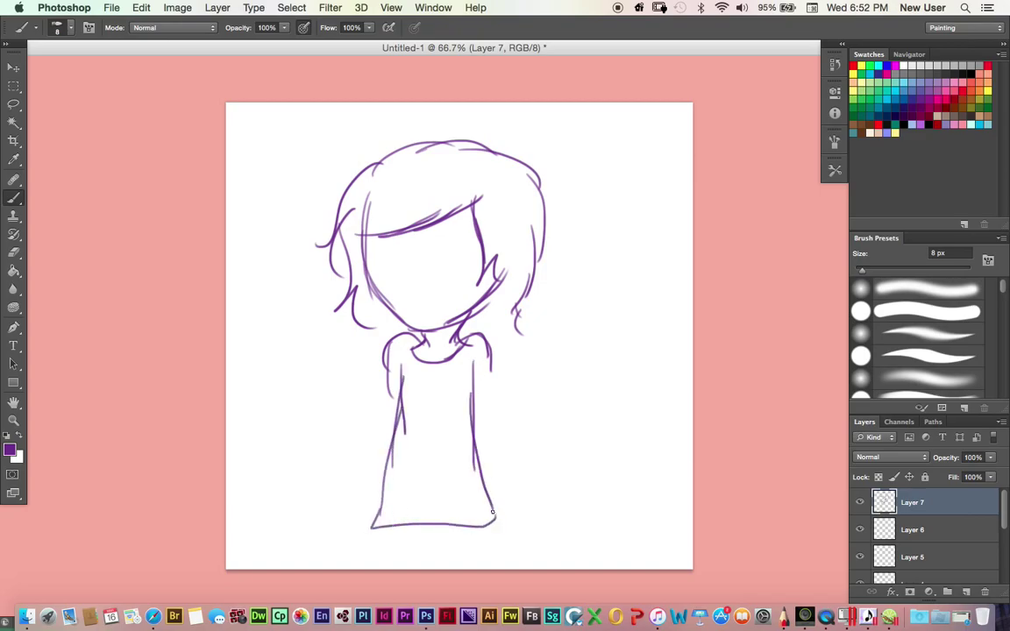
drag(378, 529, 389, 568)
drag(488, 530, 474, 569)
drag(484, 419, 488, 472)
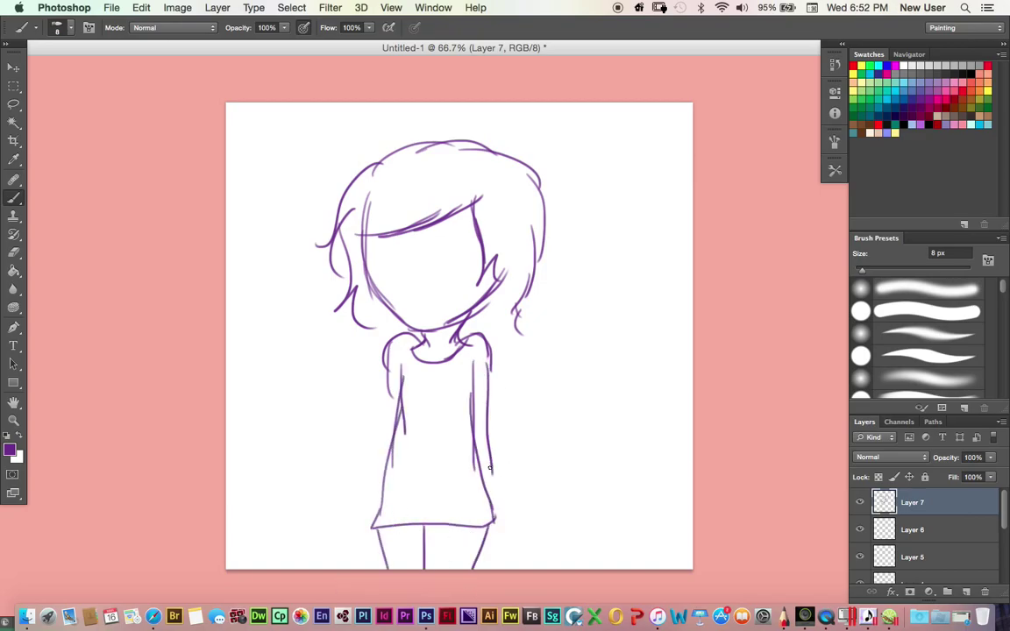
Add a crossed-out heart on the dress, long side hair and two shaded horns.
mouse_move(434, 392)
mouse_down()
mouse_move(432, 419)
mouse_move(454, 386)
mouse_up()
drag(410, 396, 456, 427)
drag(516, 320, 494, 425)
drag(365, 331, 378, 412)
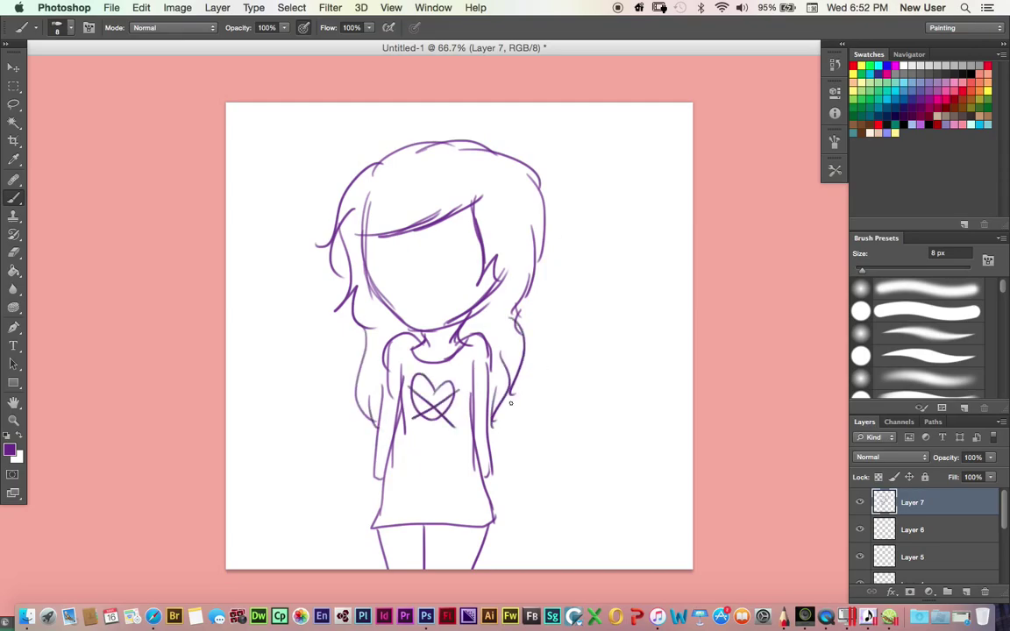
mouse_move(538, 199)
mouse_down()
mouse_move(524, 211)
mouse_move(547, 209)
mouse_move(552, 215)
mouse_move(530, 223)
mouse_move(545, 221)
mouse_up()
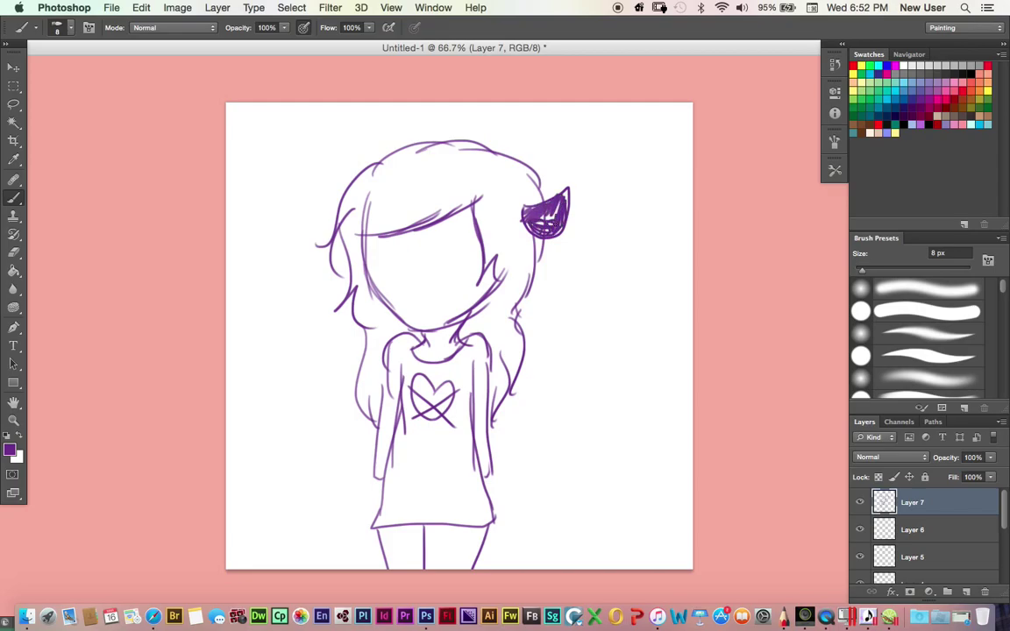
drag(323, 180, 330, 216)
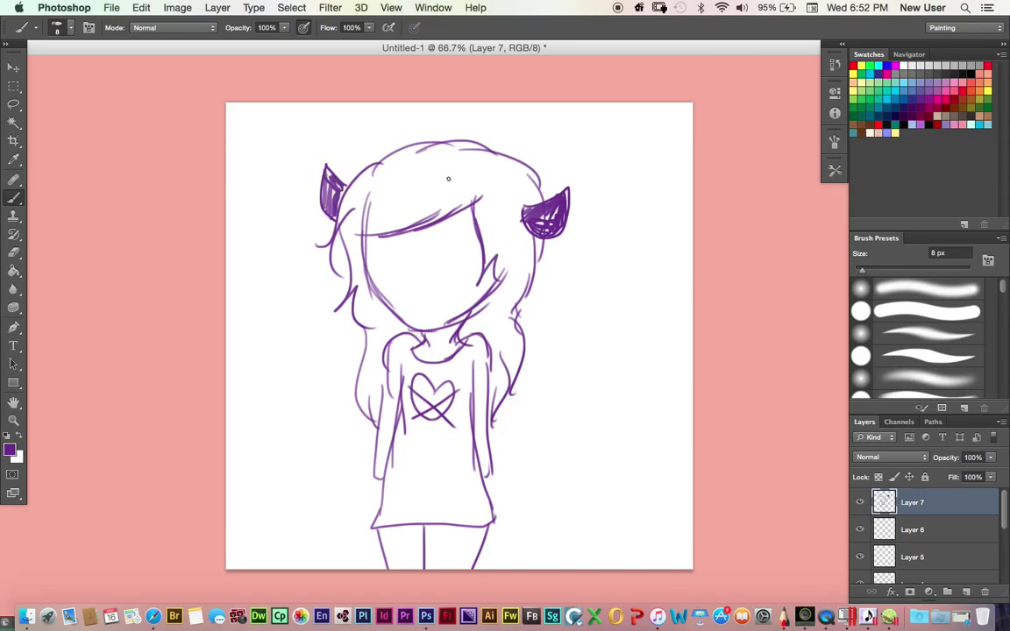
Pick pale pink f5d4d4 as the paint colour.
click(10, 449)
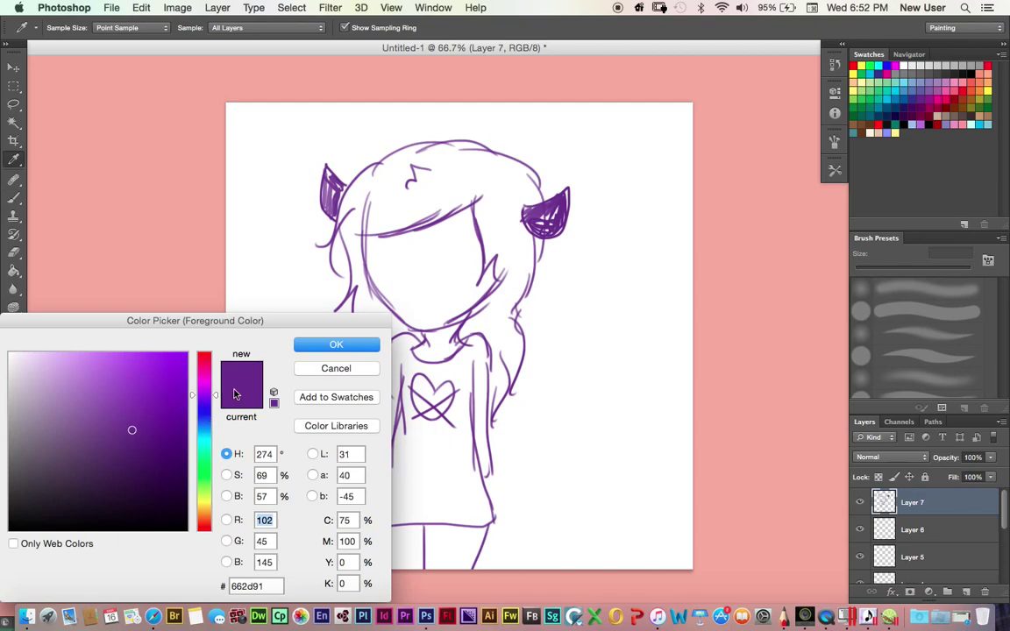
key(Escape)
click(19, 437)
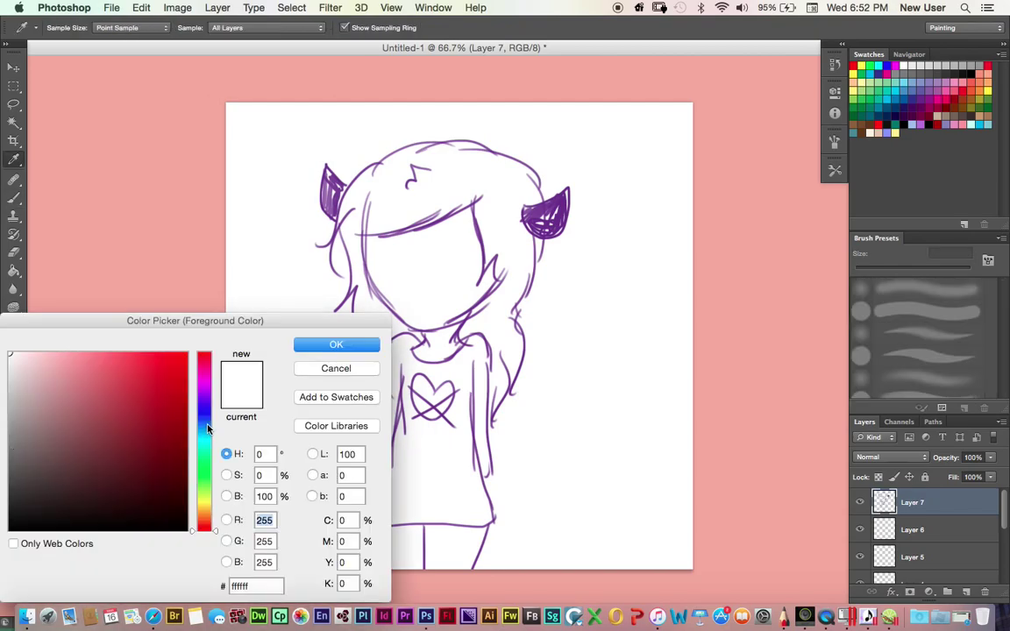
click(55, 353)
click(35, 358)
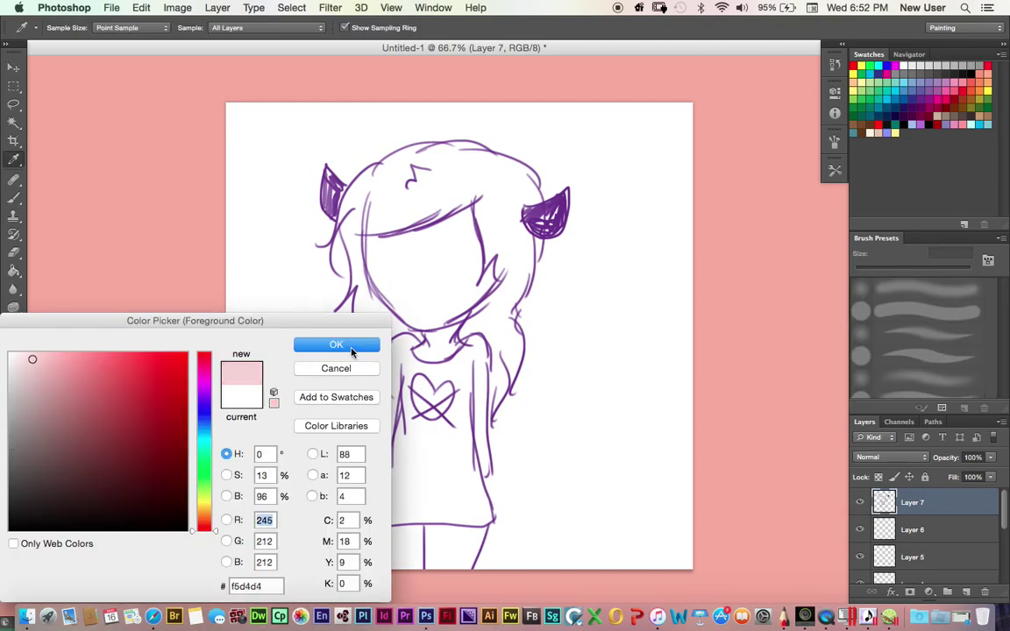
click(336, 343)
Set the brush to Multiply mode at 21 px and undo a test pink hair stroke.
key(b)
click(196, 28)
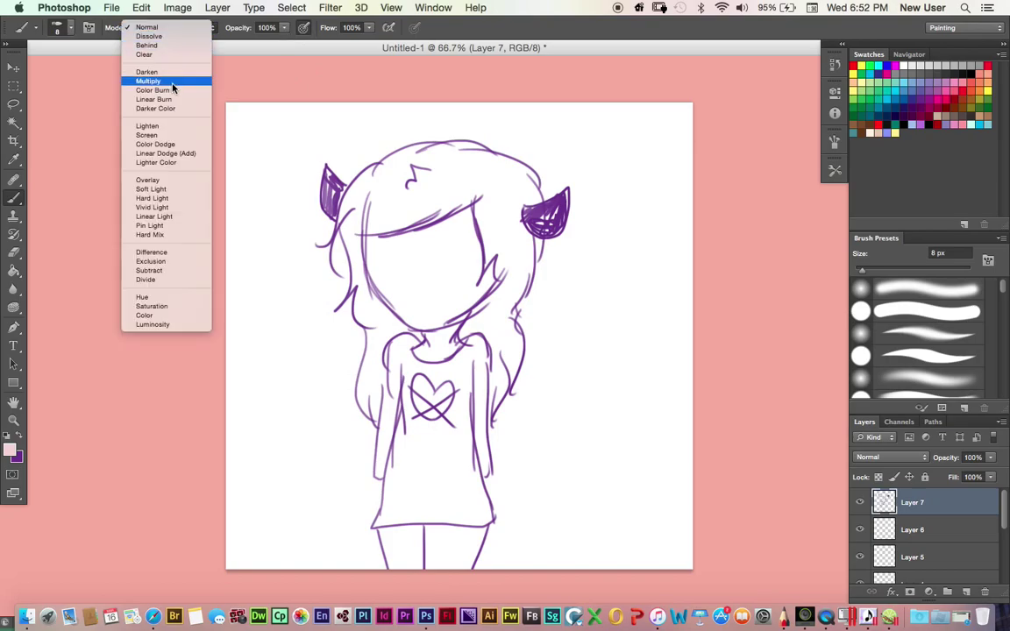
click(149, 78)
click(876, 273)
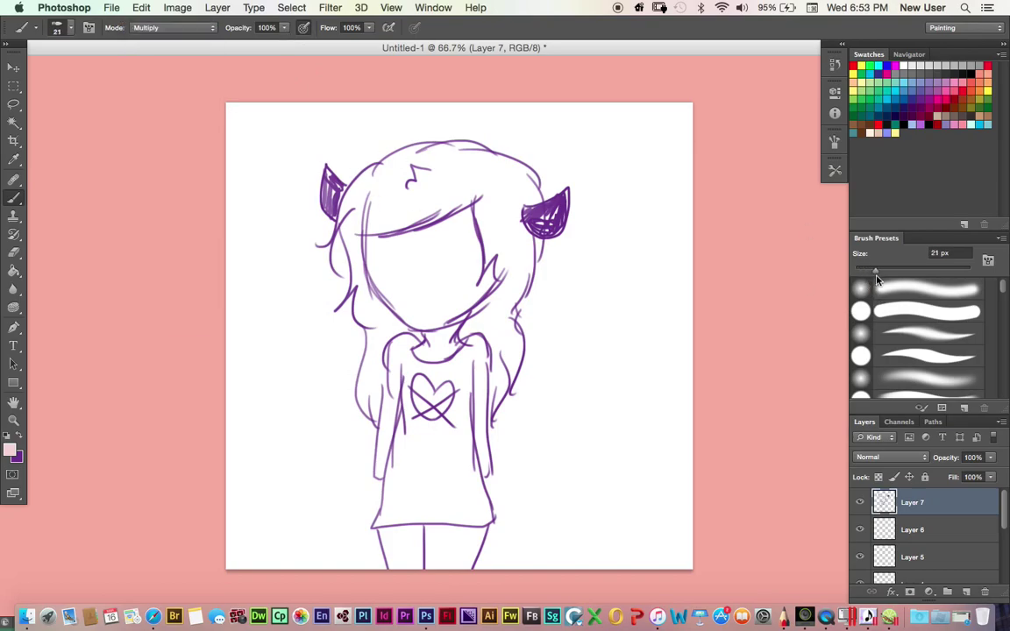
drag(333, 167, 323, 267)
click(141, 7)
click(167, 26)
Undo a second light pink test stroke and restore purple as the paint colour.
mouse_move(381, 171)
mouse_down()
mouse_move(355, 211)
mouse_move(351, 281)
mouse_up()
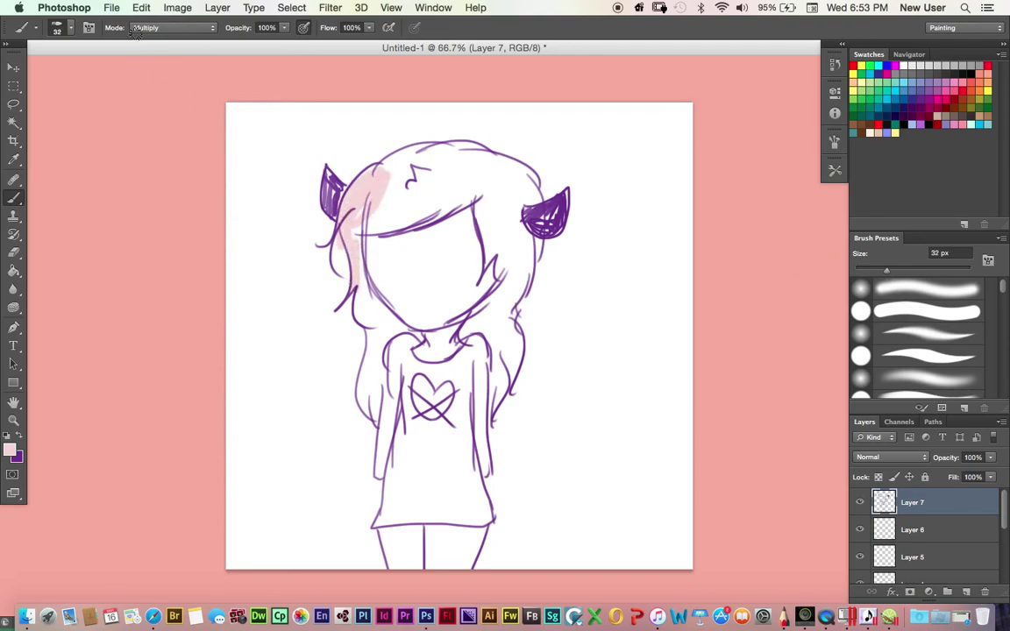
click(141, 7)
click(167, 26)
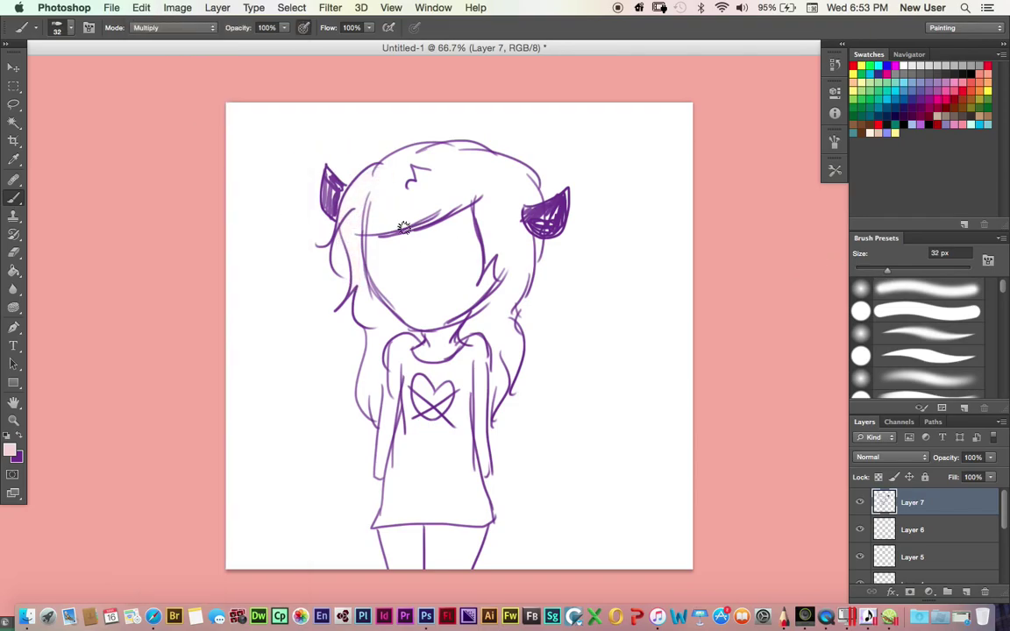
click(18, 436)
Draw a curled devil tail at 3 px and undo a stray stroke near it.
drag(888, 270, 857, 277)
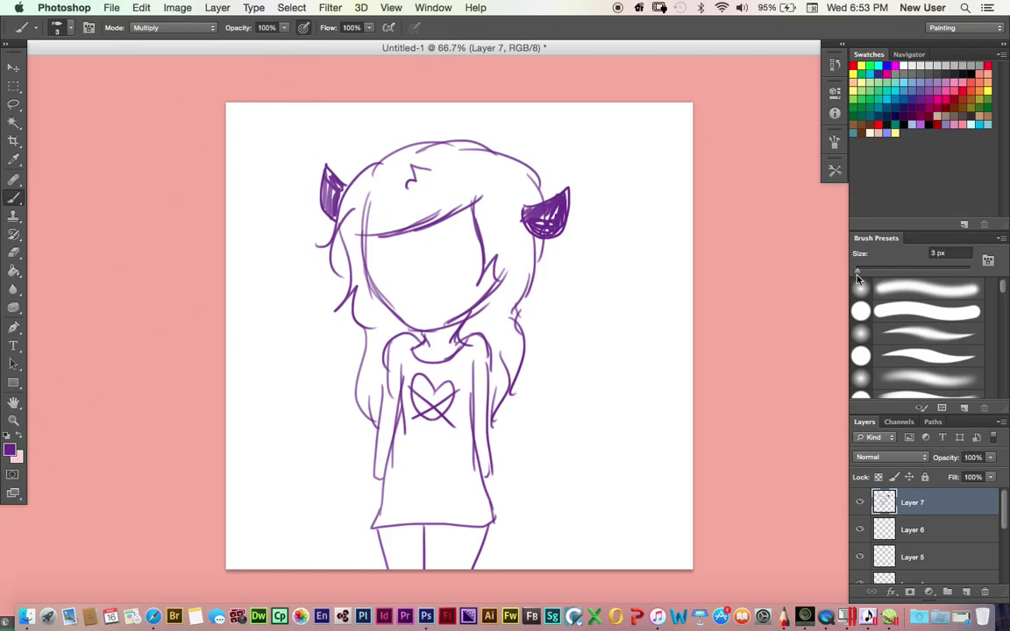
mouse_move(493, 520)
mouse_down()
mouse_move(538, 481)
mouse_move(494, 529)
mouse_up()
click(141, 7)
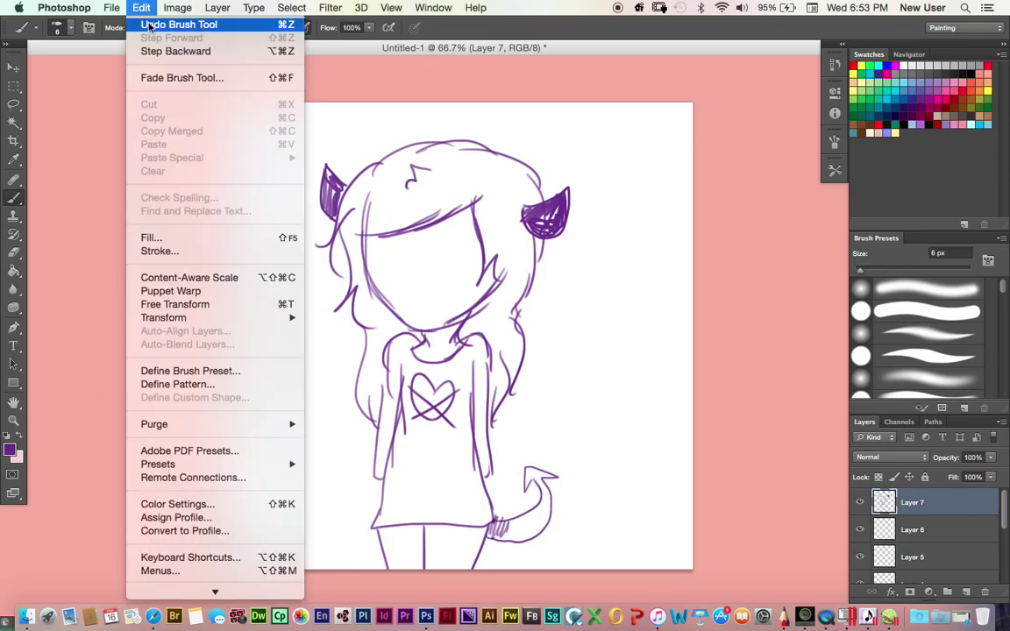
click(162, 24)
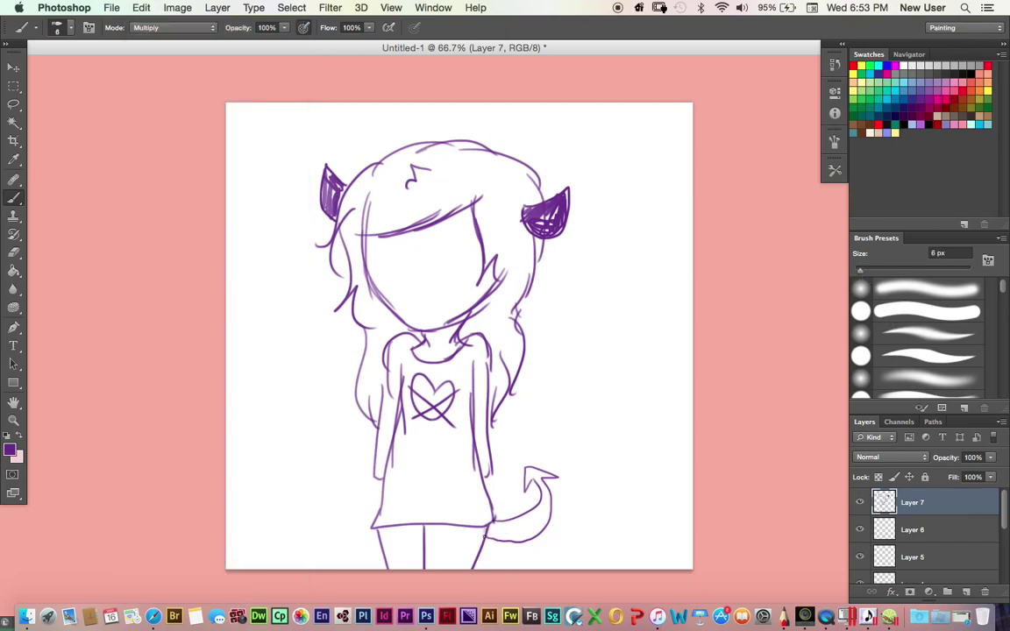
Draw open eyes, a small mouth and a question mark beside the head.
mouse_move(426, 261)
mouse_down()
mouse_move(469, 279)
mouse_move(461, 287)
mouse_up()
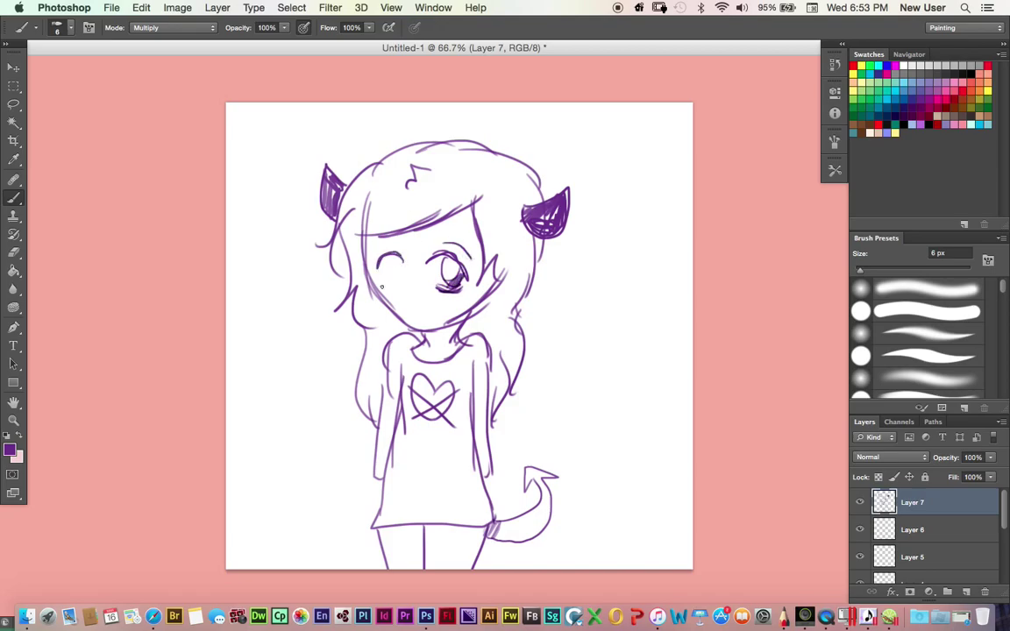
drag(393, 290, 404, 259)
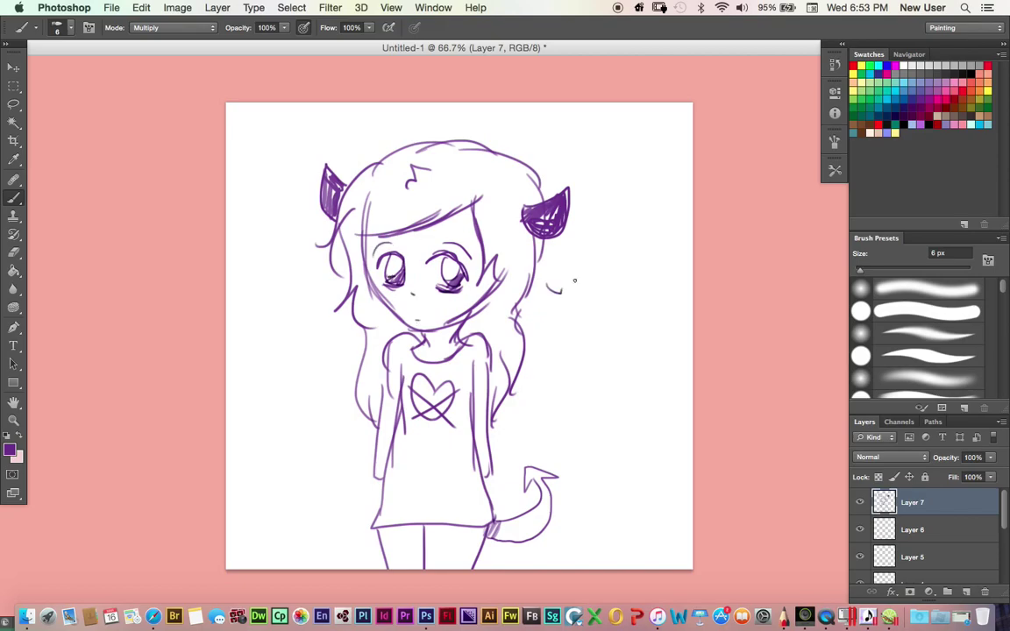
drag(574, 281, 586, 298)
Shade the tail, neck and shoulders in purple at 27 px, 40–22% opacity.
drag(864, 272, 882, 270)
click(286, 28)
mouse_move(527, 506)
mouse_down()
mouse_move(520, 532)
mouse_move(530, 474)
mouse_up()
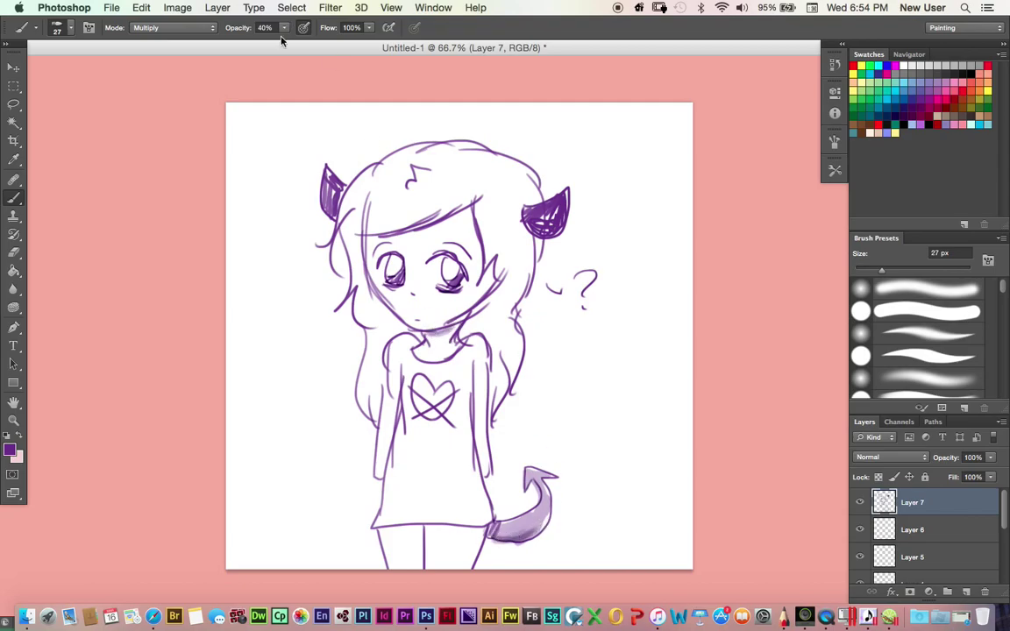
drag(283, 27, 301, 74)
click(433, 333)
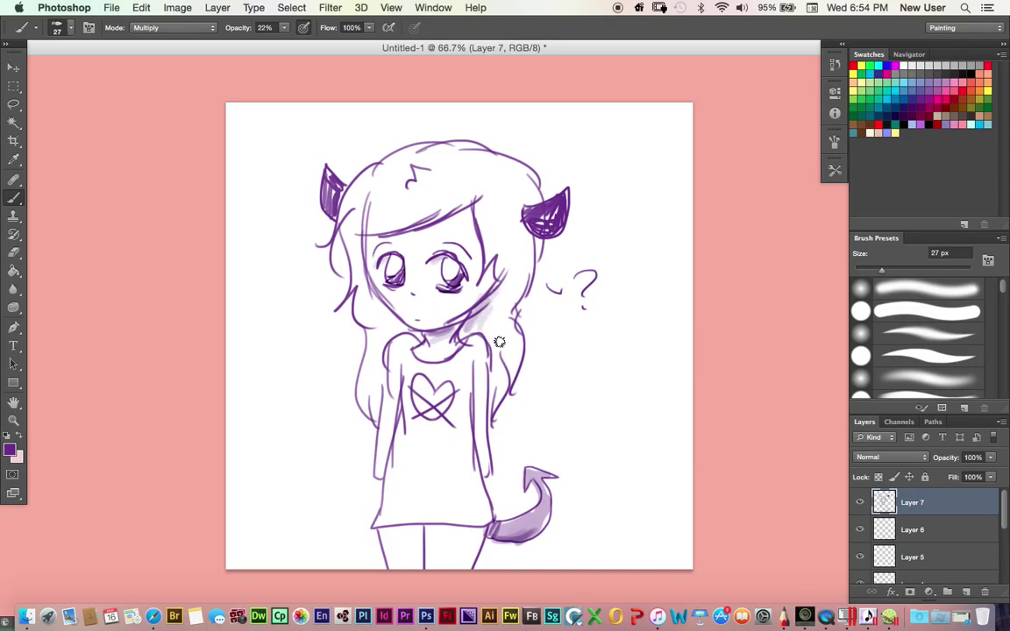
drag(493, 298, 469, 342)
drag(375, 327, 379, 399)
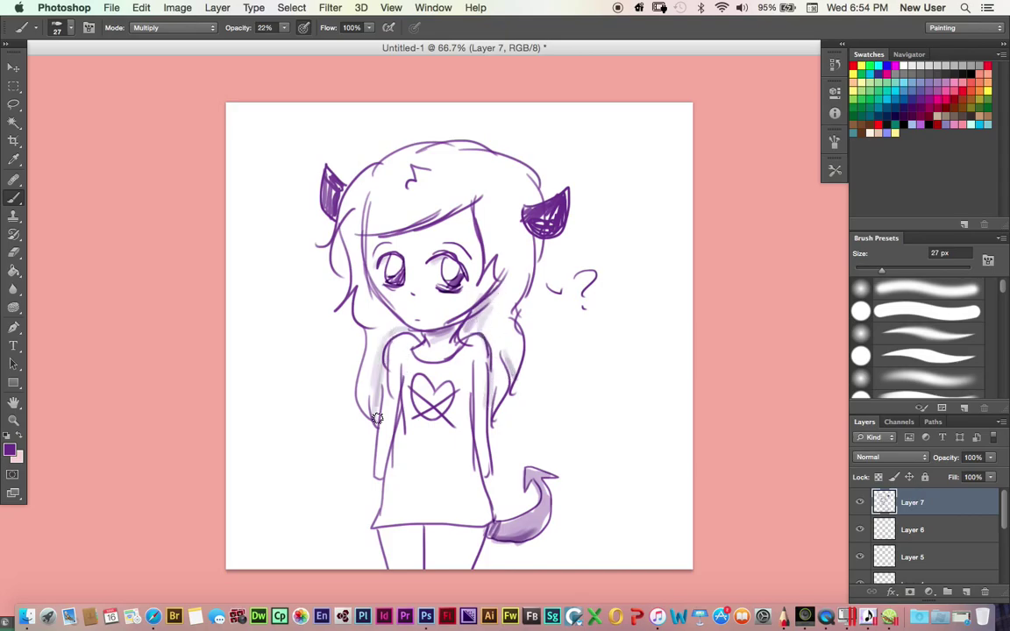
Tint the heart dark red, reset opacity to 100% and choose light pink.
click(9, 450)
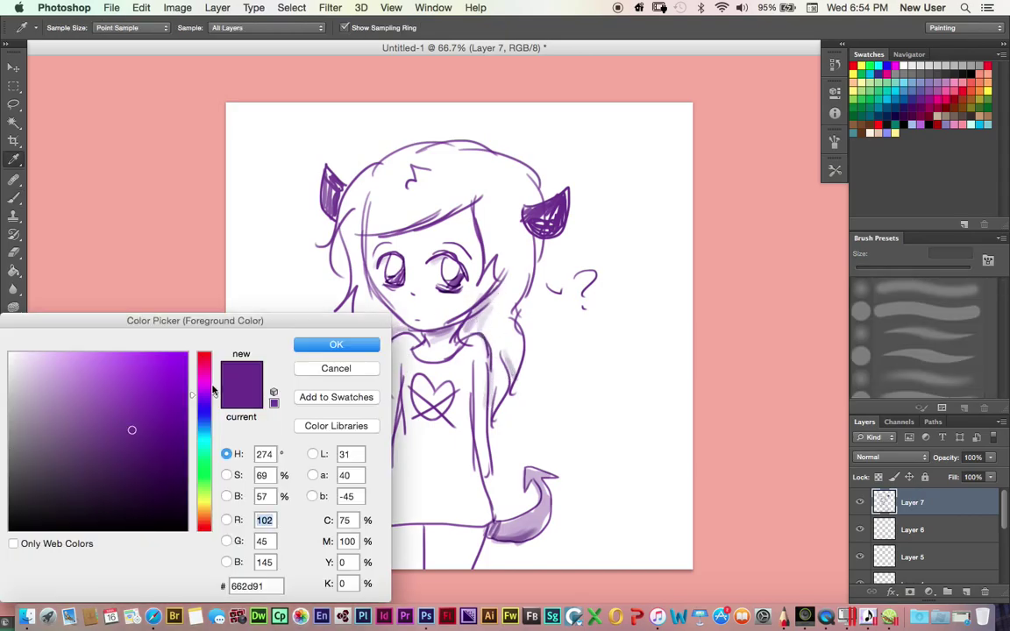
key(Return)
mouse_move(413, 386)
mouse_down()
mouse_move(446, 397)
mouse_move(425, 405)
mouse_up()
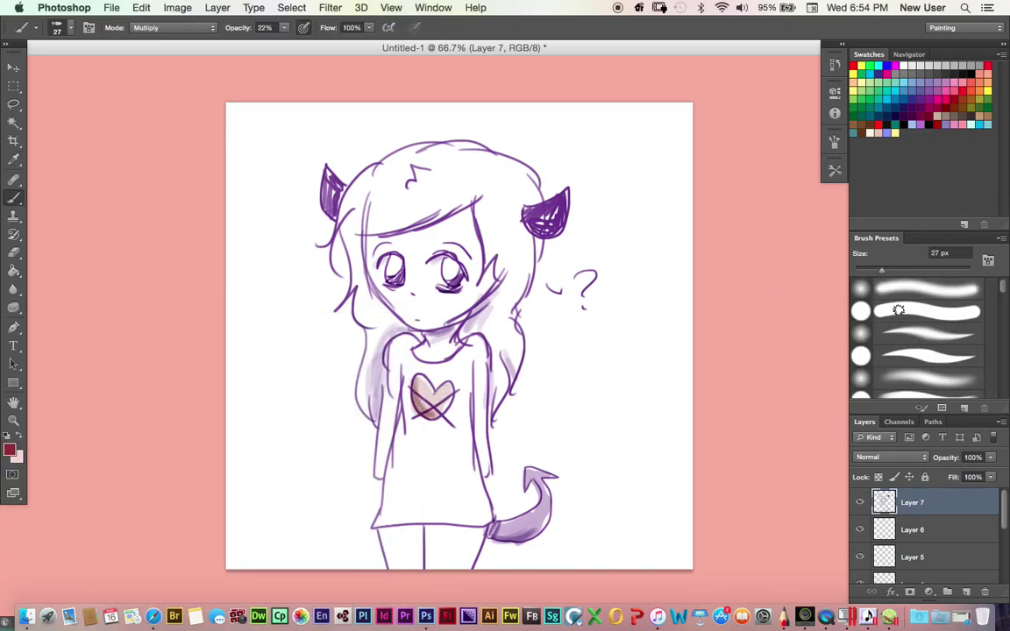
drag(284, 28, 382, 86)
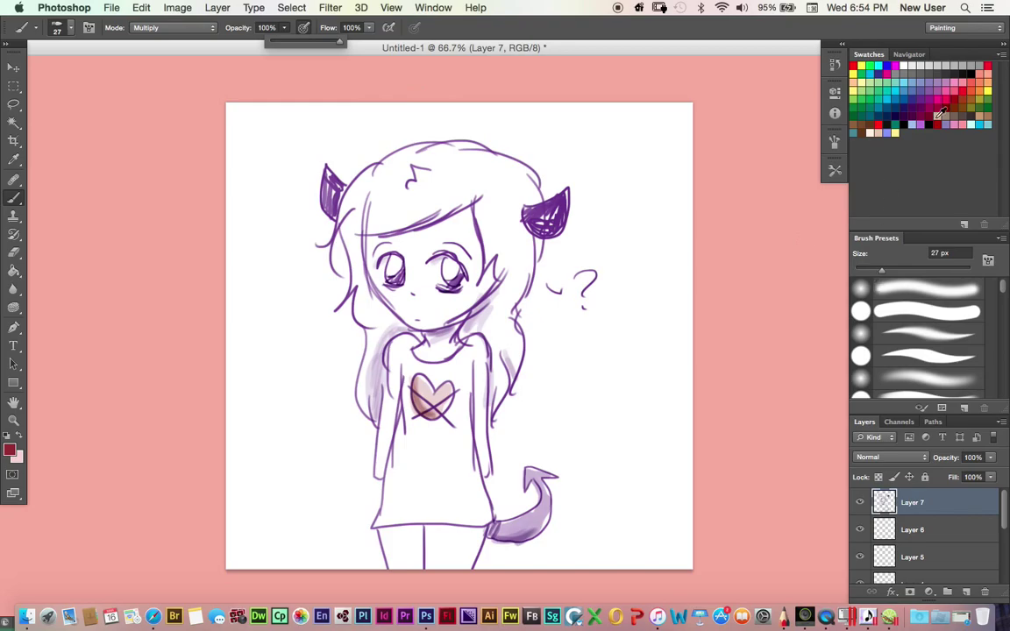
click(10, 450)
click(29, 346)
Tint the face with a lighter pink on Layer 6.
click(340, 342)
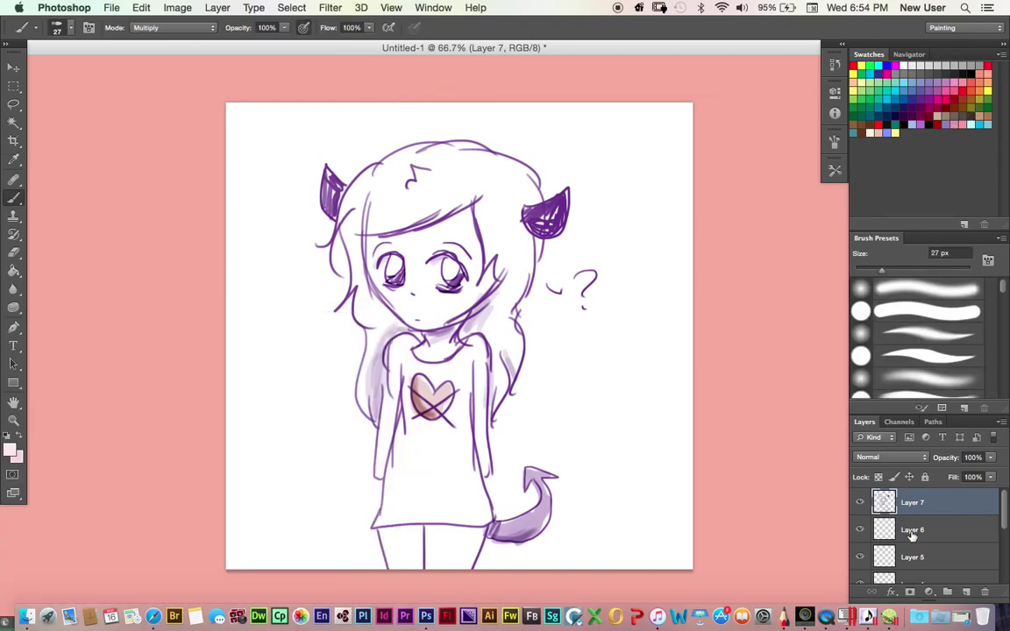
click(911, 530)
click(10, 450)
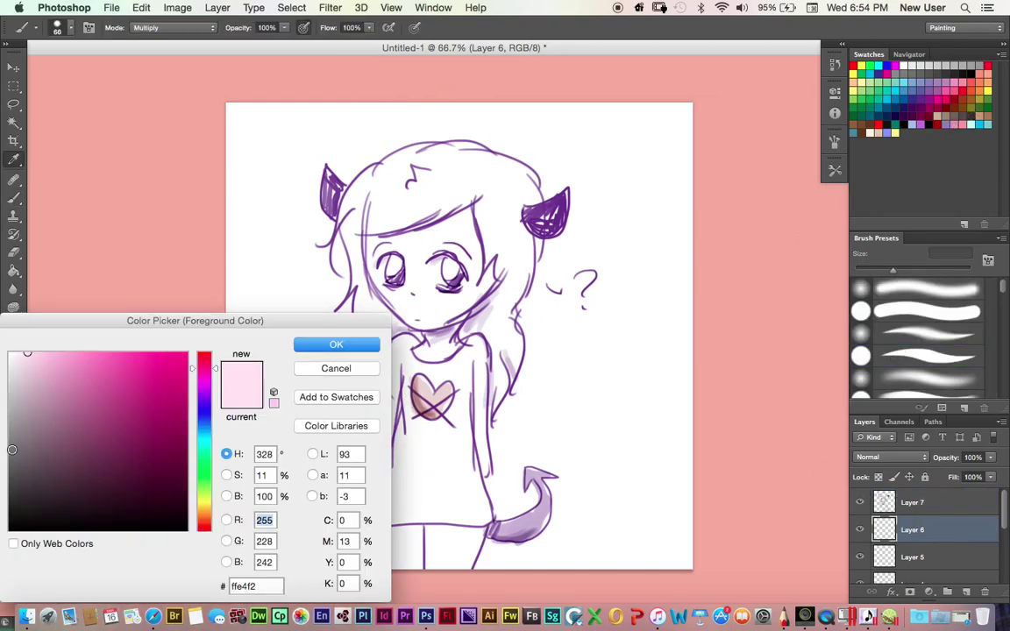
click(31, 349)
click(336, 344)
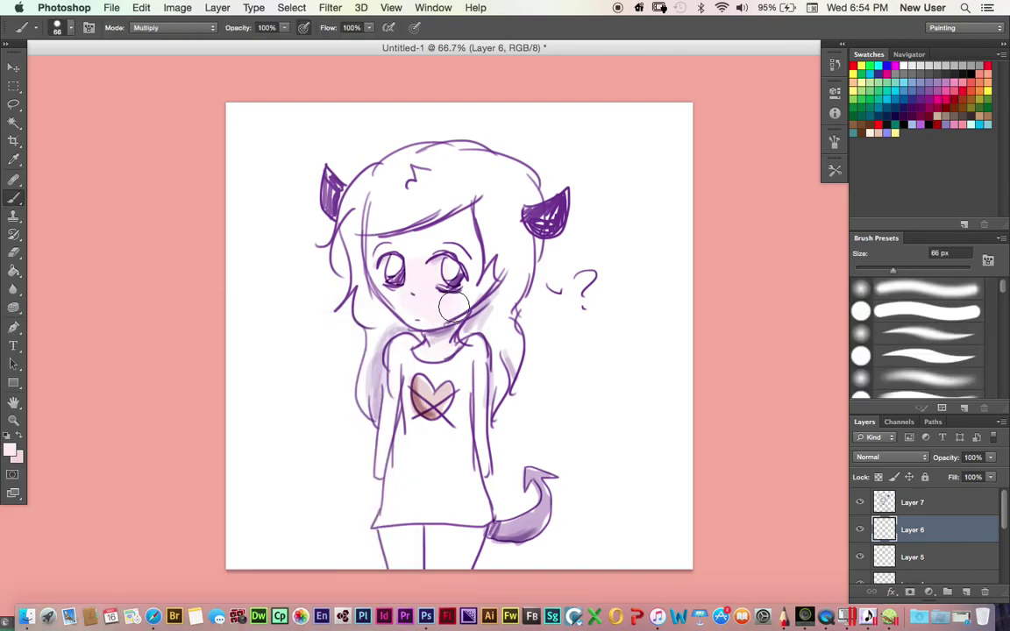
drag(453, 306, 418, 262)
Try Dissolve blending, reset colours so white is current, and shrink the brush to 1 px.
click(167, 27)
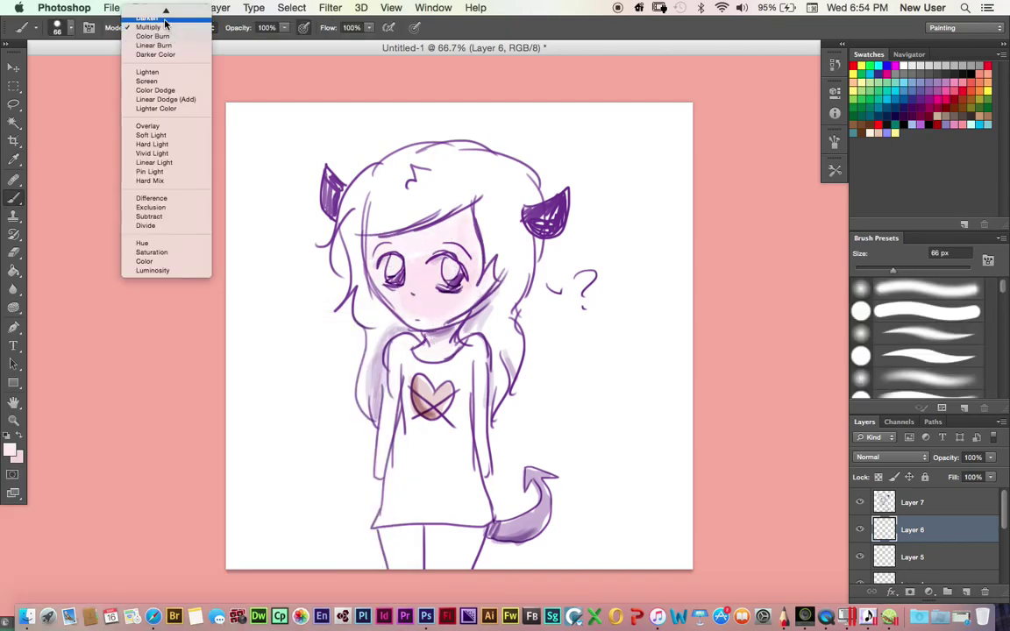
click(154, 22)
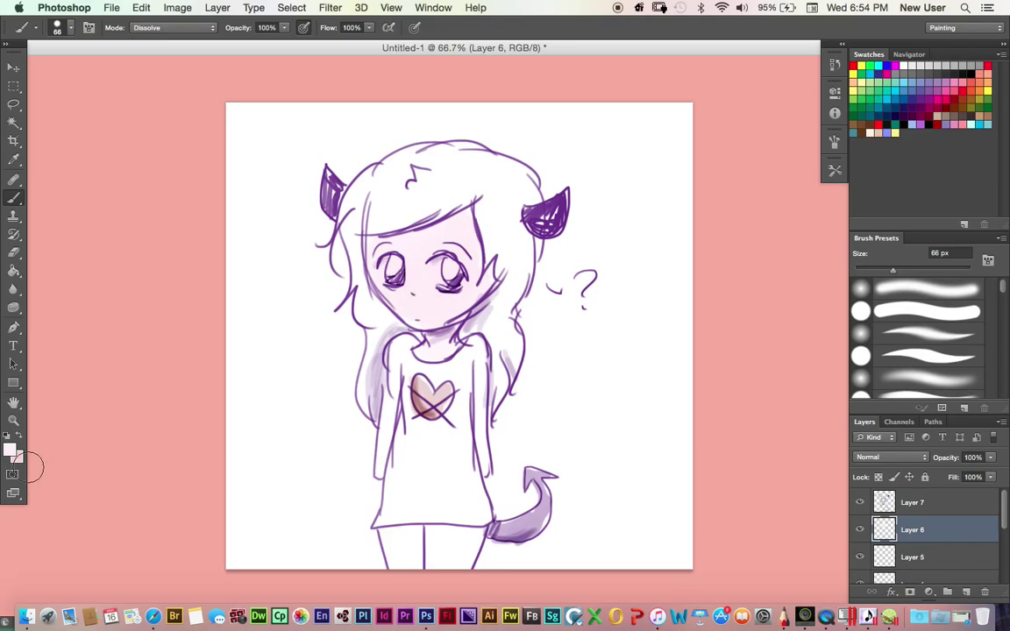
key(d)
key(x)
drag(882, 278, 742, 267)
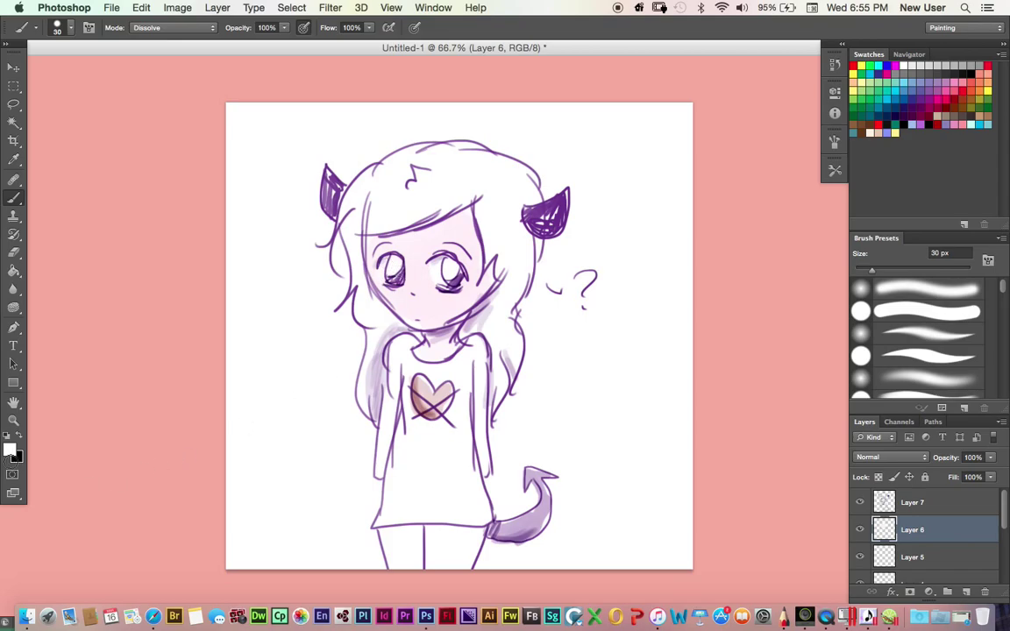
Fill both eyes with red using Normal blending.
click(10, 451)
click(334, 343)
click(173, 27)
drag(445, 263, 456, 277)
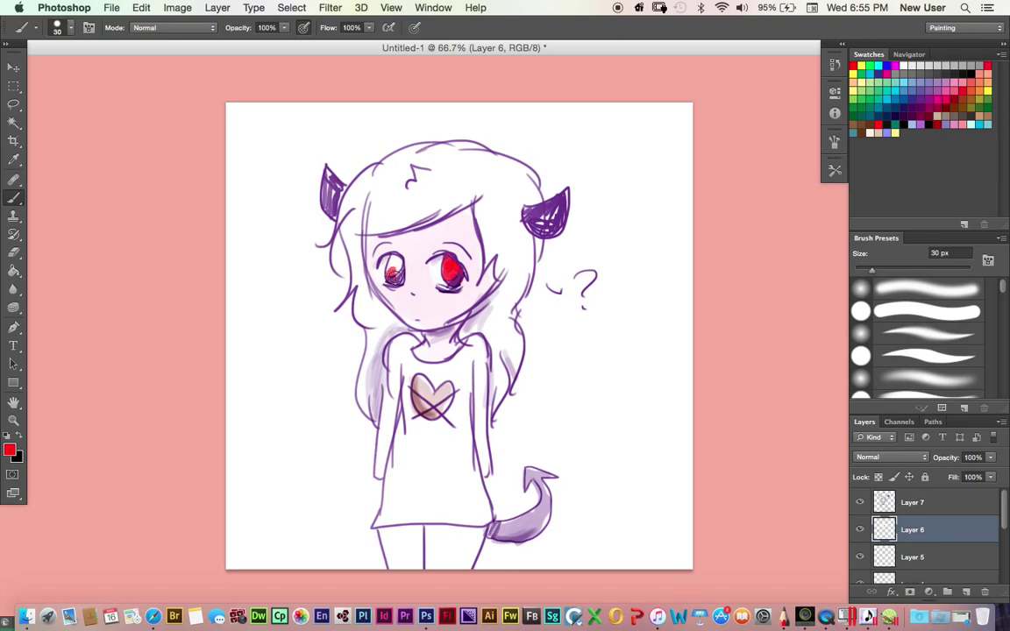
drag(388, 268, 396, 279)
click(10, 451)
click(12, 350)
Paint white highlights in both eyes and a soft magenta cheek blush at 18% opacity.
key(Return)
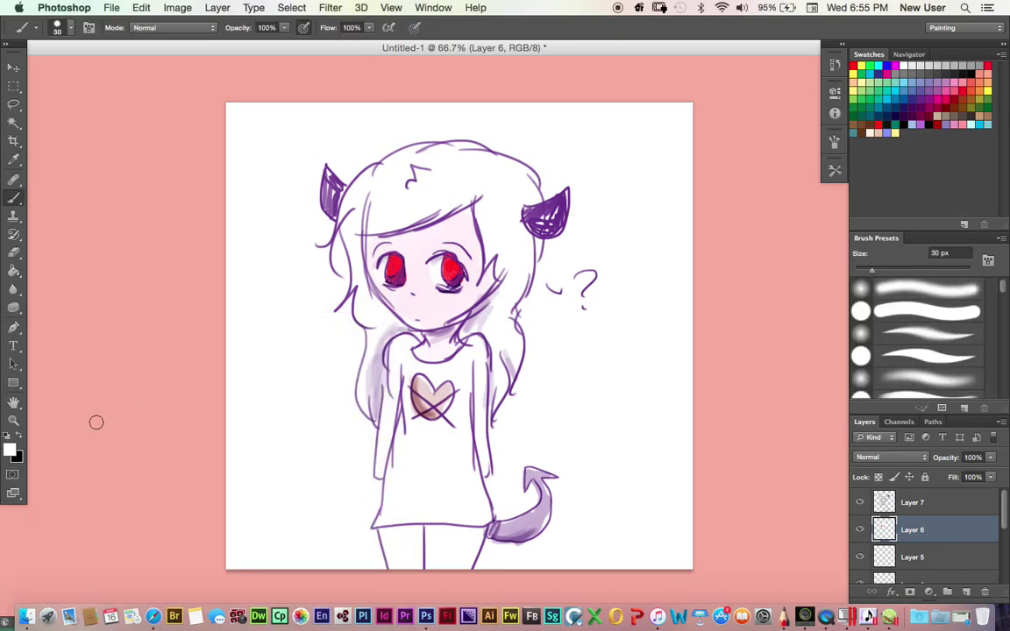
drag(33, 414, 198, 360)
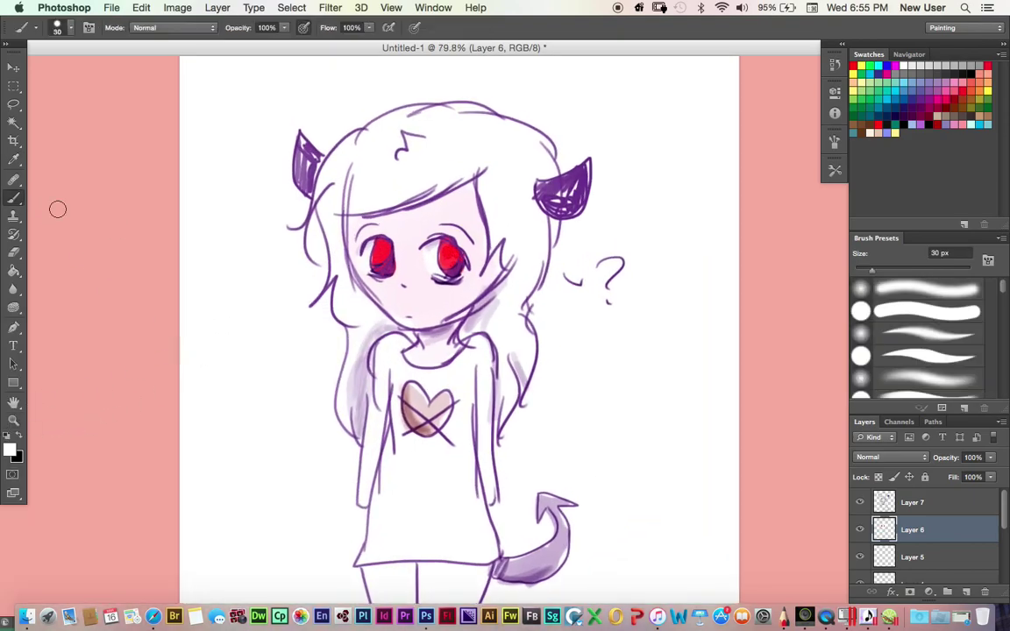
mouse_move(378, 249)
mouse_down()
mouse_move(448, 256)
mouse_move(463, 293)
mouse_up()
click(941, 102)
key(ctrl+z)
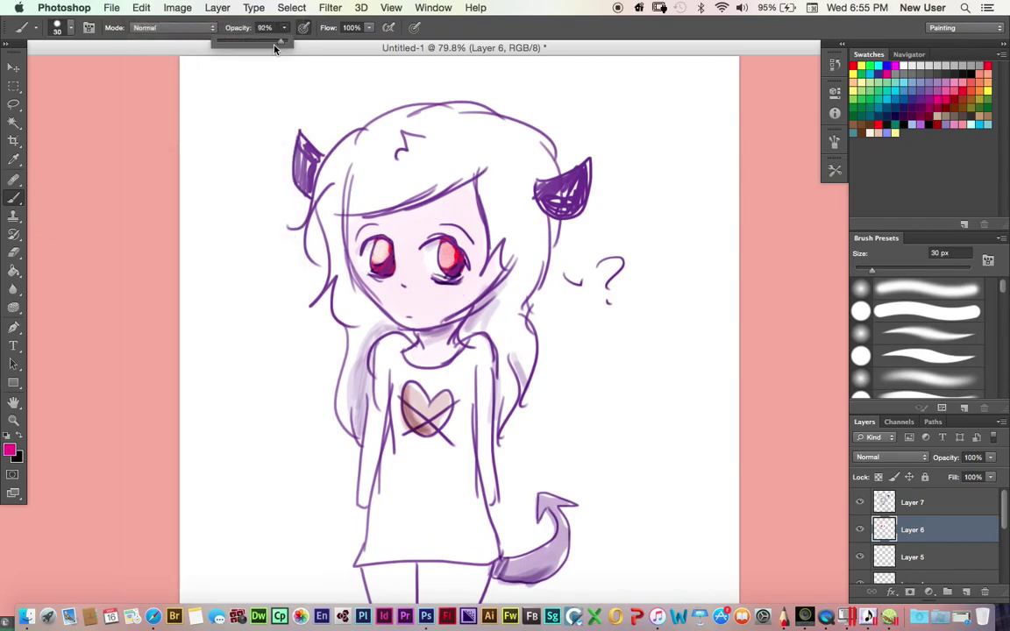
drag(284, 27, 204, 42)
drag(436, 285, 459, 290)
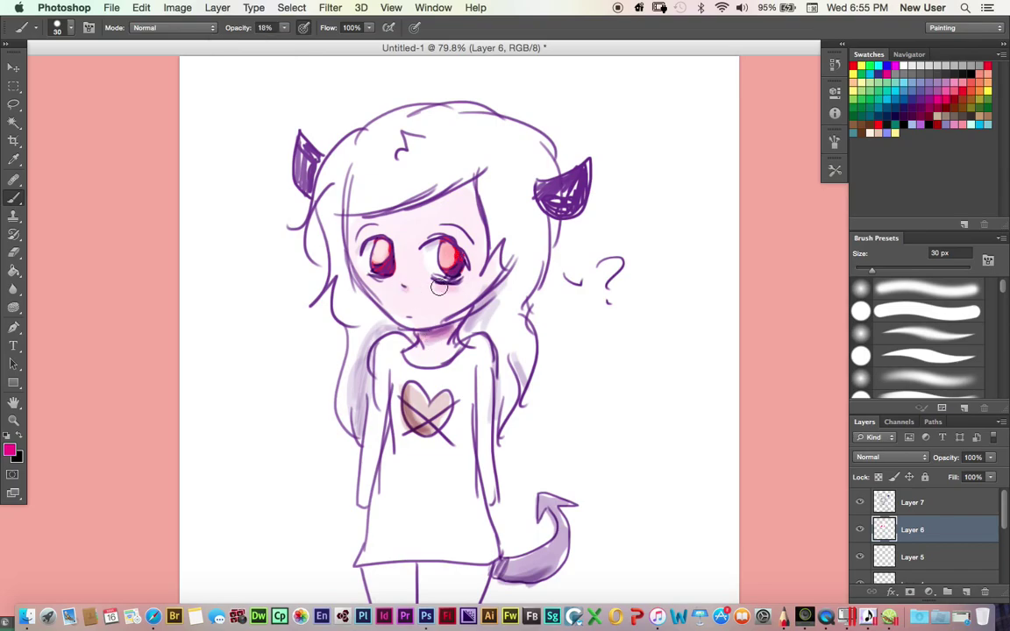
Merge Layer 7 into Layer 6 and shade the hair with sampled translucent purple.
click(914, 503)
key(ctrl+e)
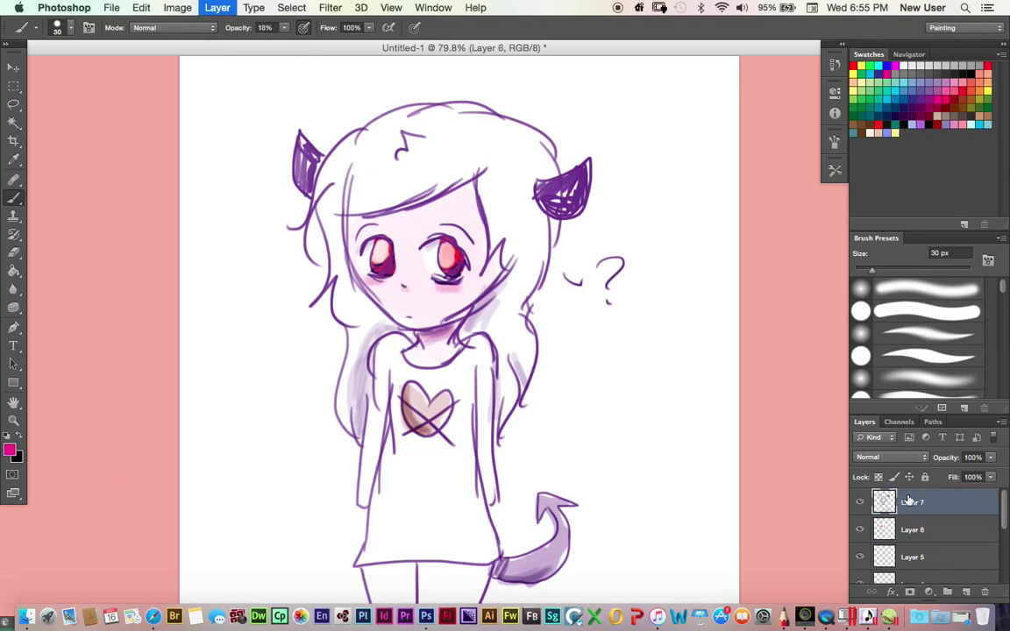
click(10, 451)
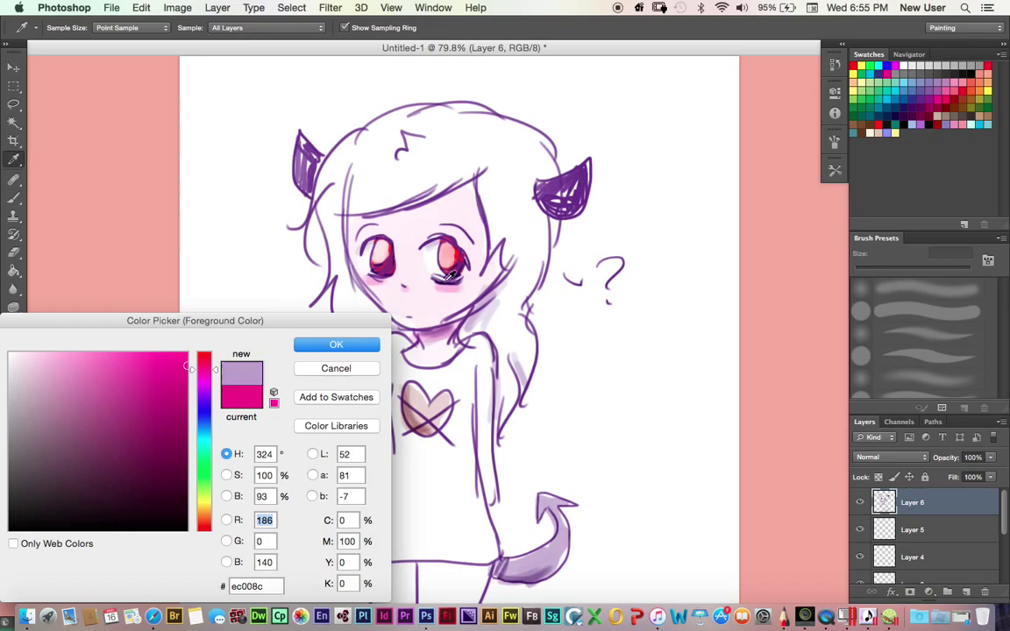
click(401, 249)
key(Return)
key(b)
mouse_move(315, 145)
mouse_down()
mouse_move(390, 321)
mouse_move(360, 162)
mouse_move(350, 175)
mouse_move(369, 158)
mouse_move(360, 147)
mouse_move(452, 132)
mouse_move(404, 158)
mouse_move(431, 128)
mouse_move(500, 140)
mouse_move(550, 215)
mouse_move(531, 254)
mouse_move(513, 393)
mouse_move(524, 405)
mouse_up()
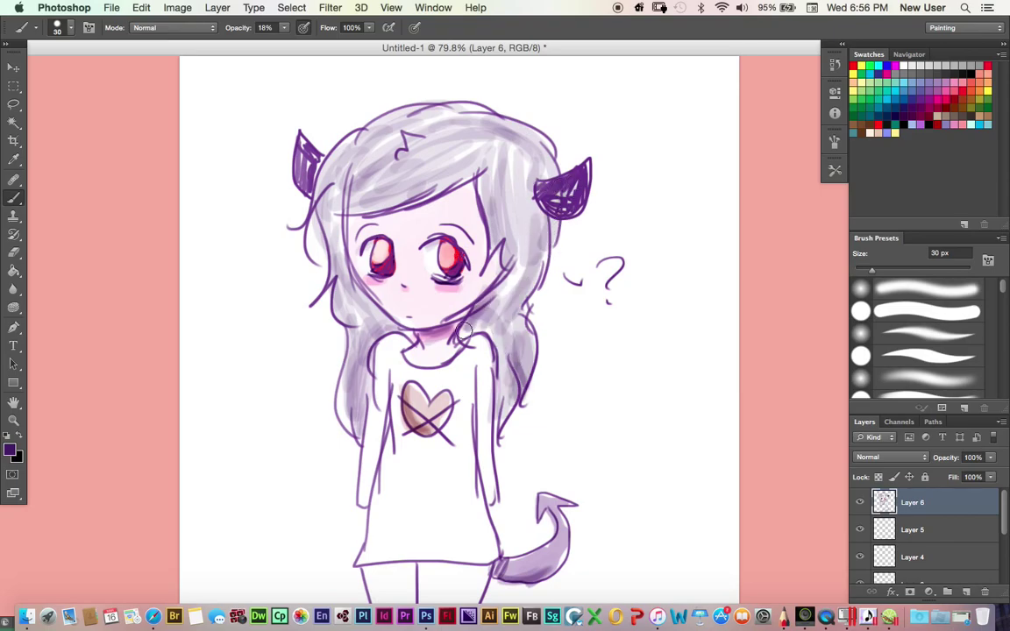
Zoom out and tint the legs pink with a Multiply brush.
key(z)
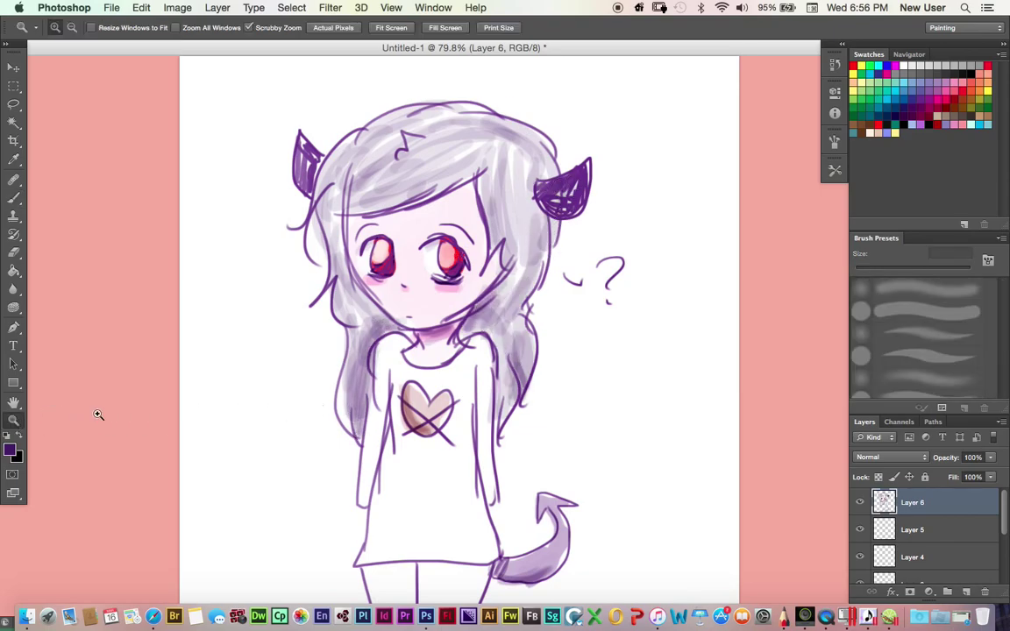
drag(97, 412, 70, 412)
click(10, 450)
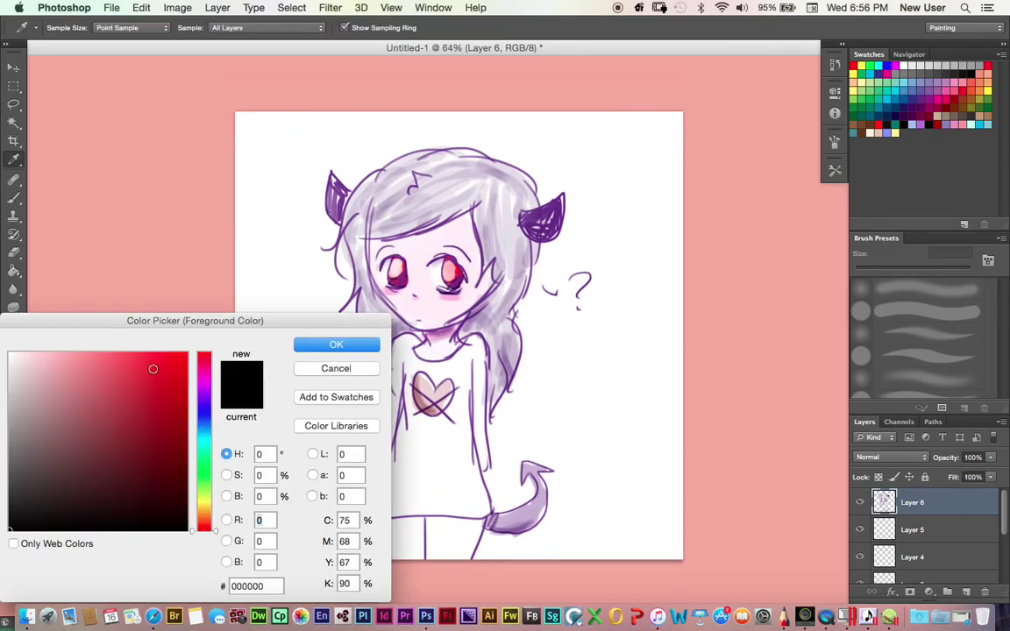
click(99, 353)
click(329, 346)
key(b)
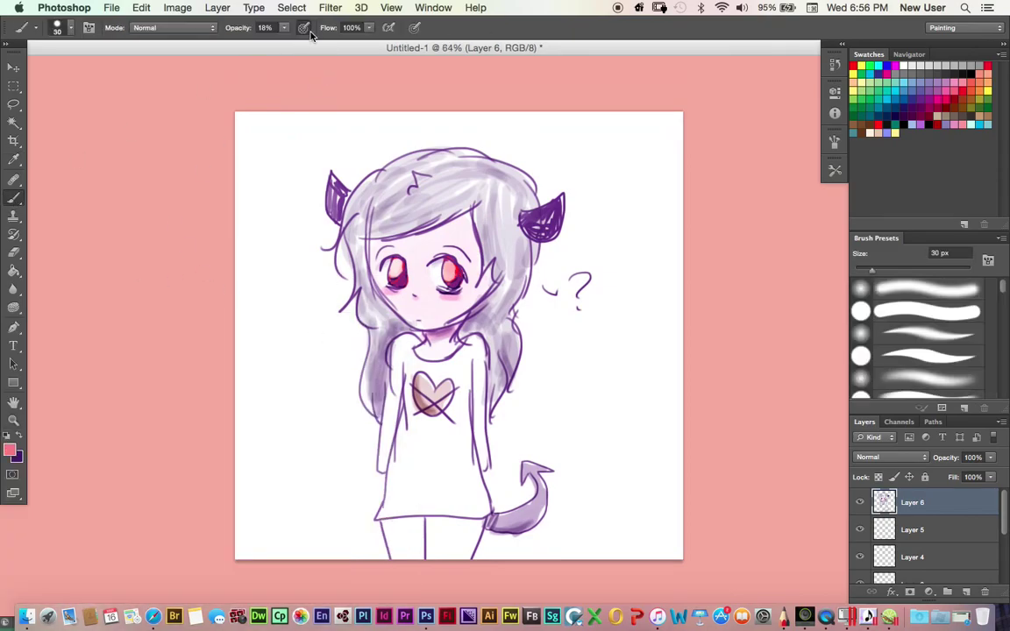
click(217, 30)
click(140, 74)
drag(283, 27, 290, 54)
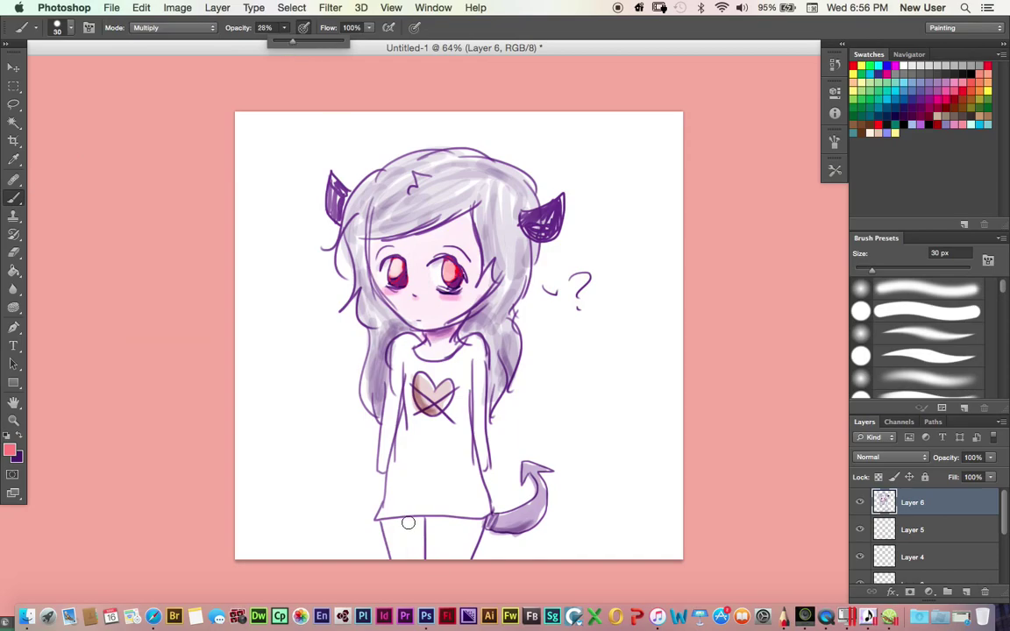
mouse_move(408, 522)
mouse_down()
mouse_move(456, 523)
mouse_move(399, 540)
mouse_move(412, 552)
mouse_up()
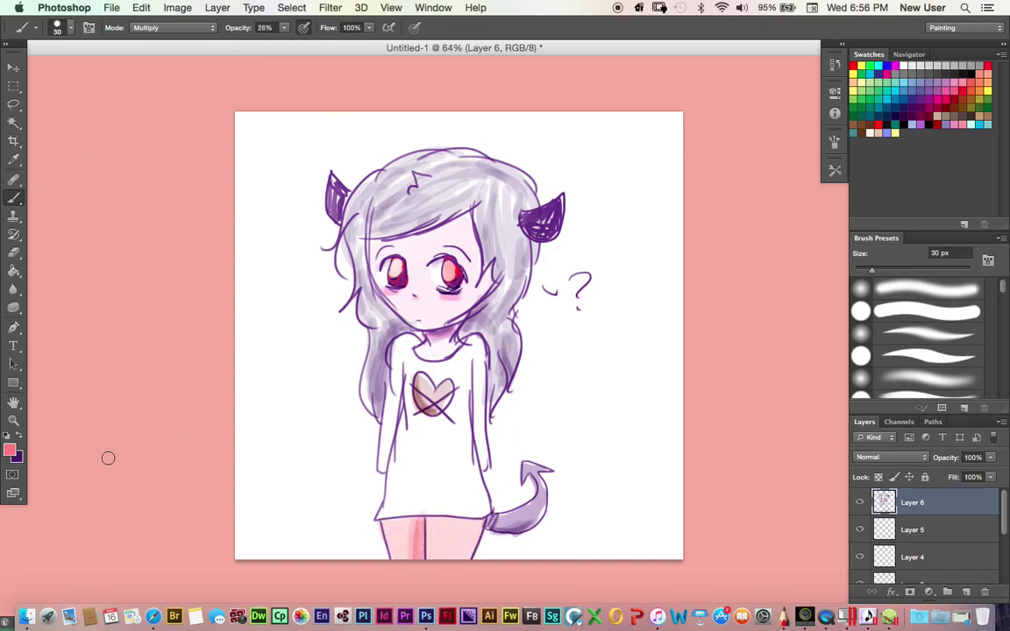
Paint the left sleeve and the dress in light cyan.
click(10, 449)
click(197, 406)
drag(197, 406, 197, 439)
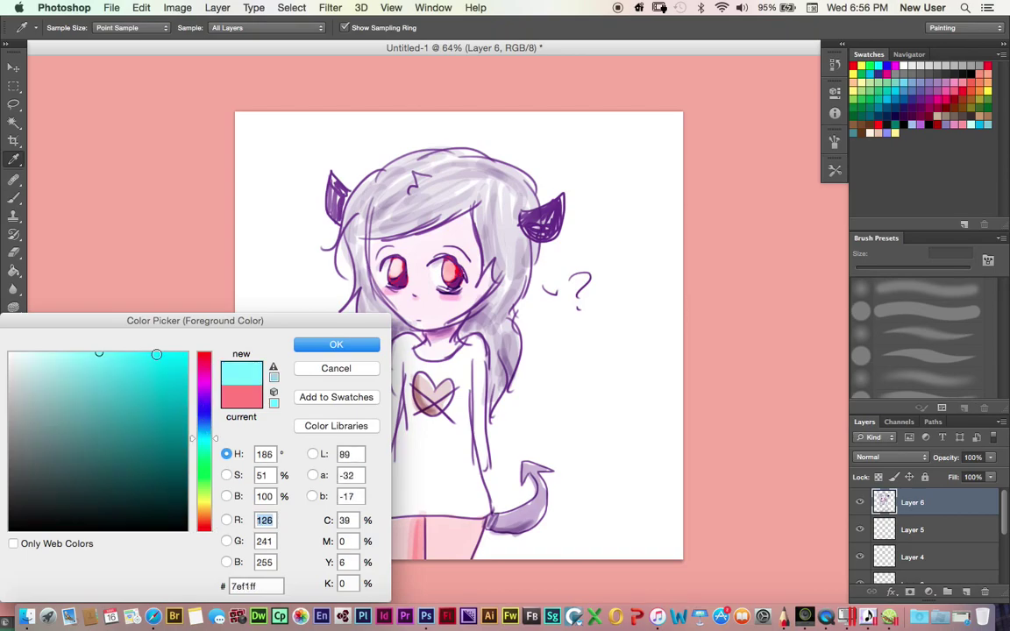
click(46, 354)
click(336, 344)
drag(390, 426, 396, 357)
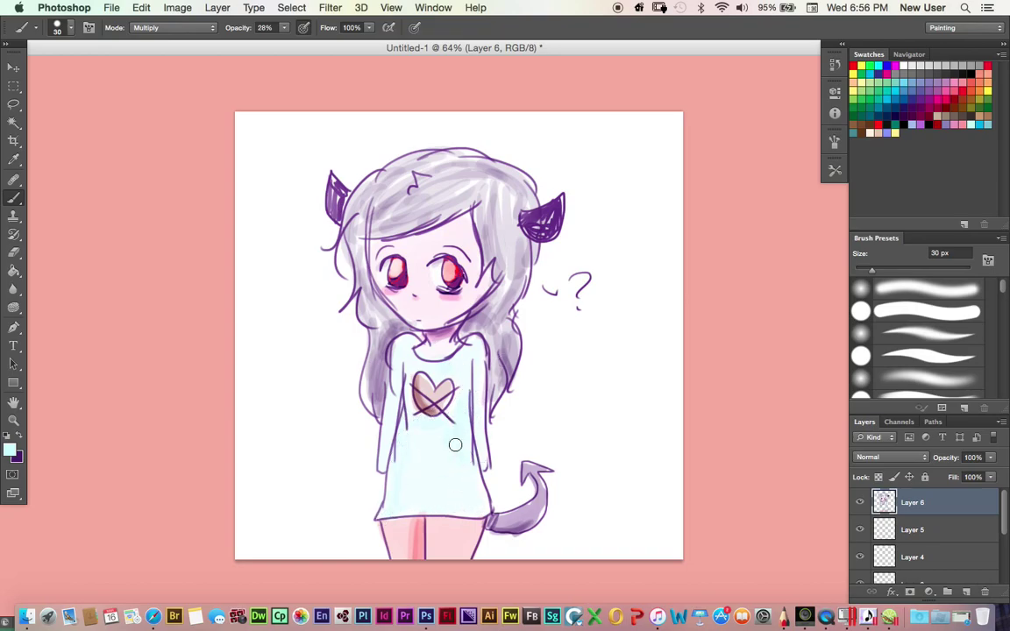
drag(465, 491, 470, 401)
Shade the bangs and upper hair with dark purple 421a6a.
click(14, 451)
click(208, 364)
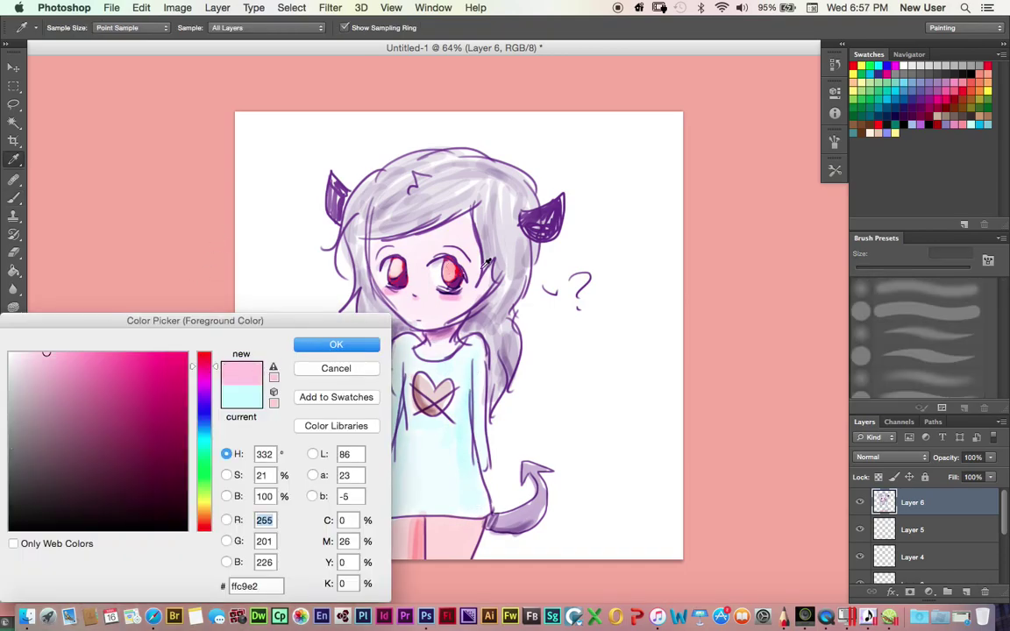
click(539, 219)
click(336, 344)
drag(364, 241, 390, 210)
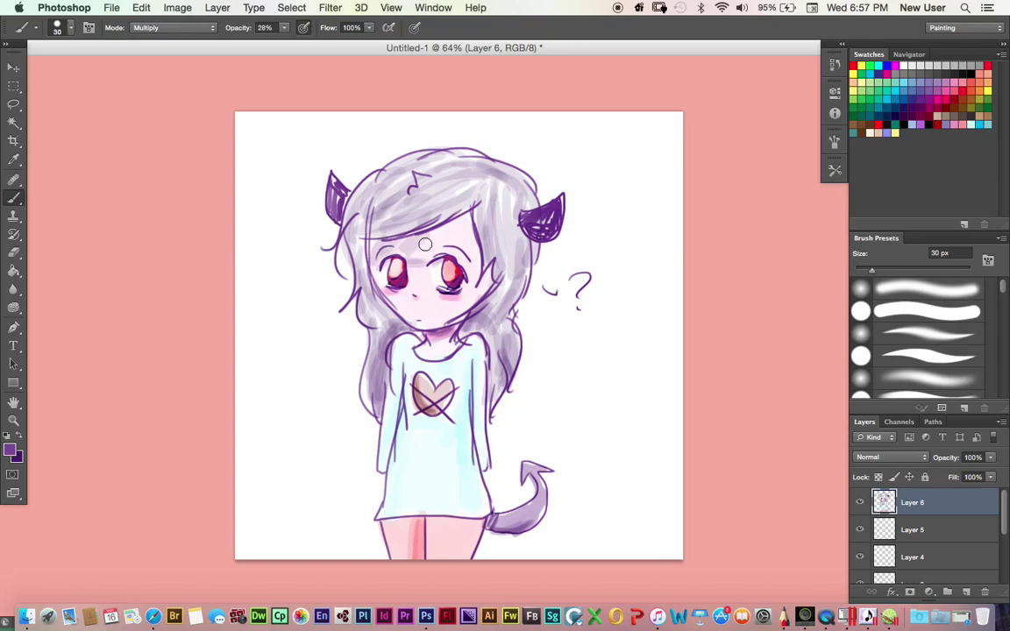
mouse_move(424, 245)
mouse_down()
mouse_move(385, 210)
mouse_move(430, 241)
mouse_up()
mouse_move(425, 197)
mouse_down()
mouse_move(377, 219)
mouse_move(464, 215)
mouse_up()
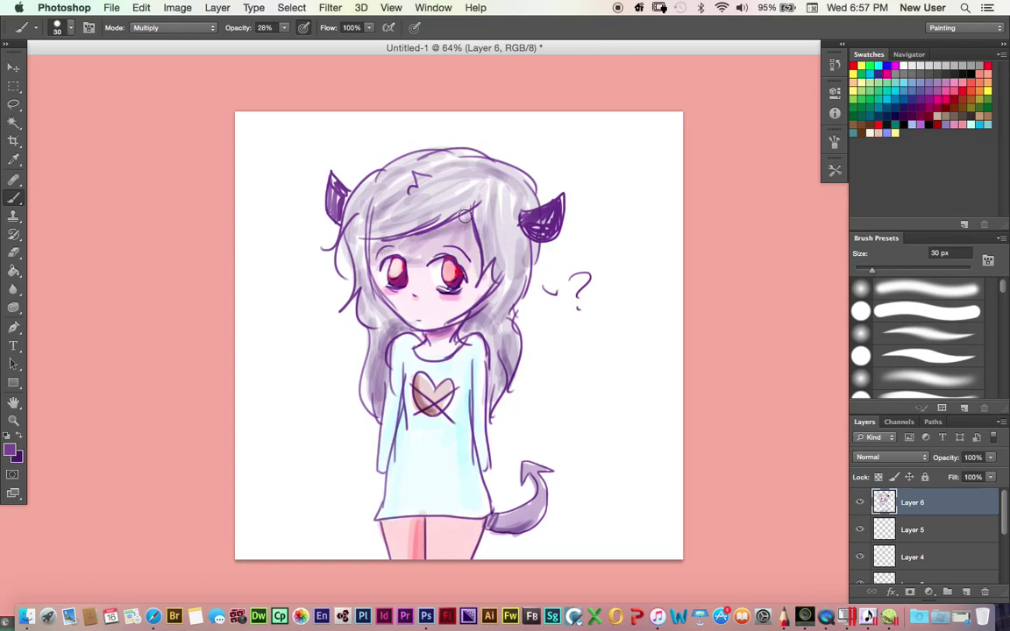
Return to the Brush at 100% opacity and paint both eyes dark purple-black.
key(e)
scroll(84, 373, up, 2)
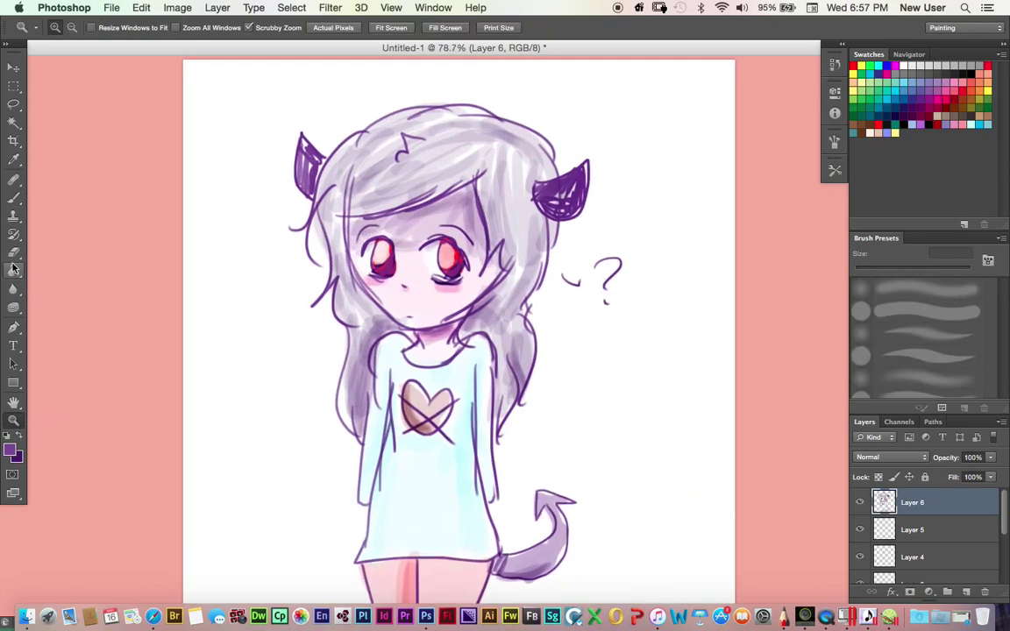
click(14, 200)
click(284, 27)
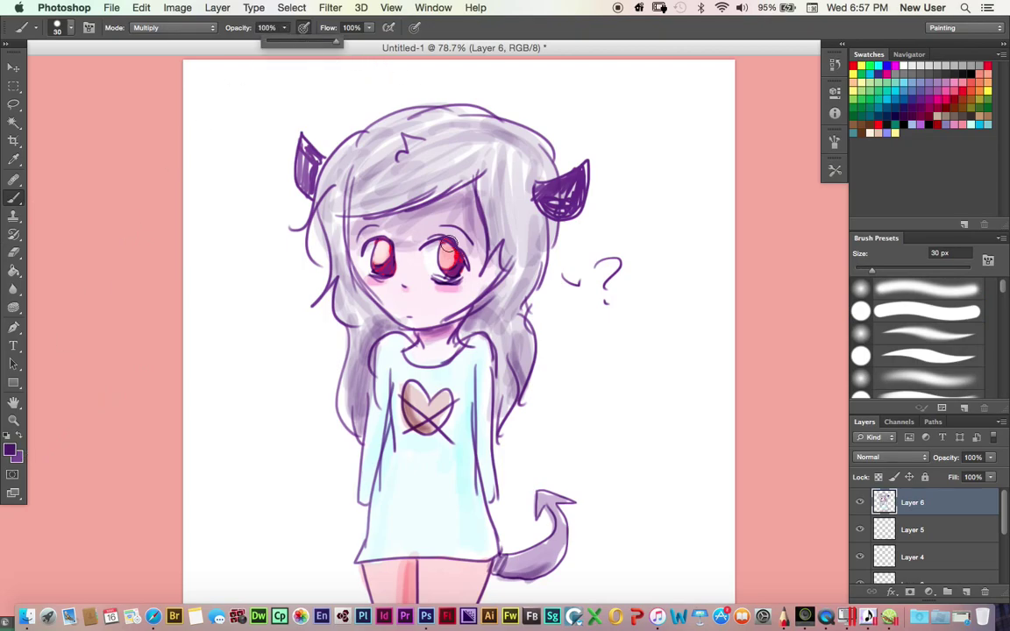
drag(447, 244, 454, 263)
mouse_move(377, 247)
mouse_down()
mouse_move(377, 263)
mouse_move(388, 263)
mouse_up()
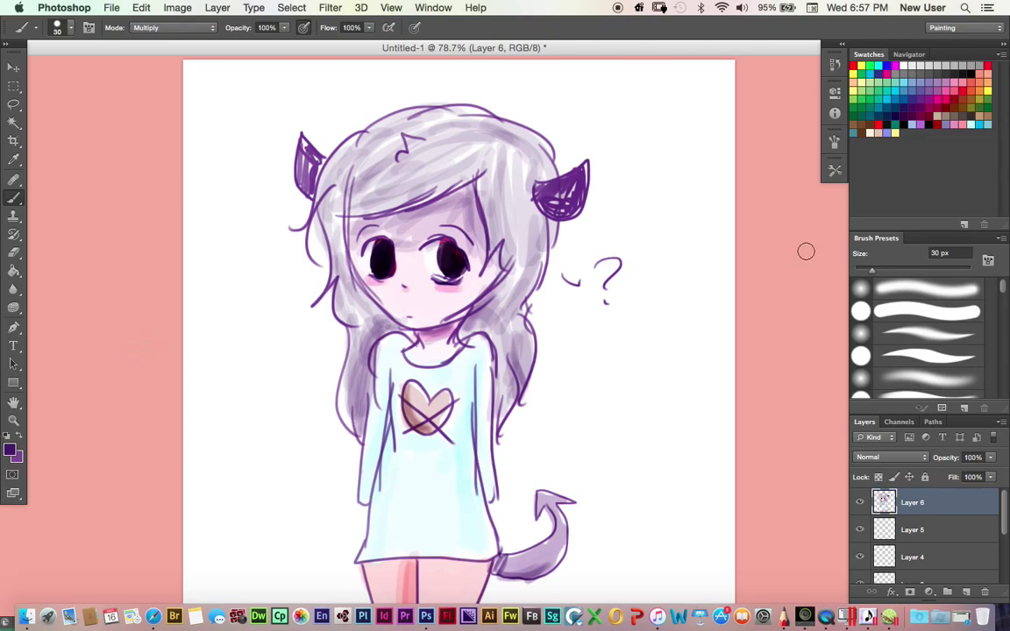
click(9, 451)
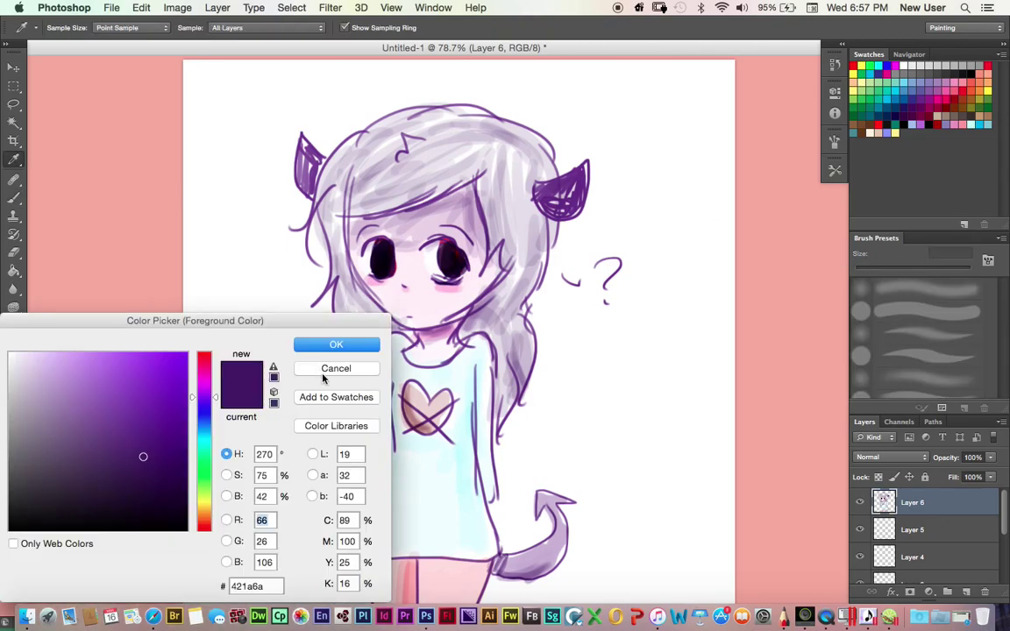
Cancel the colour change and make white the painting colour.
click(333, 365)
click(18, 436)
click(336, 343)
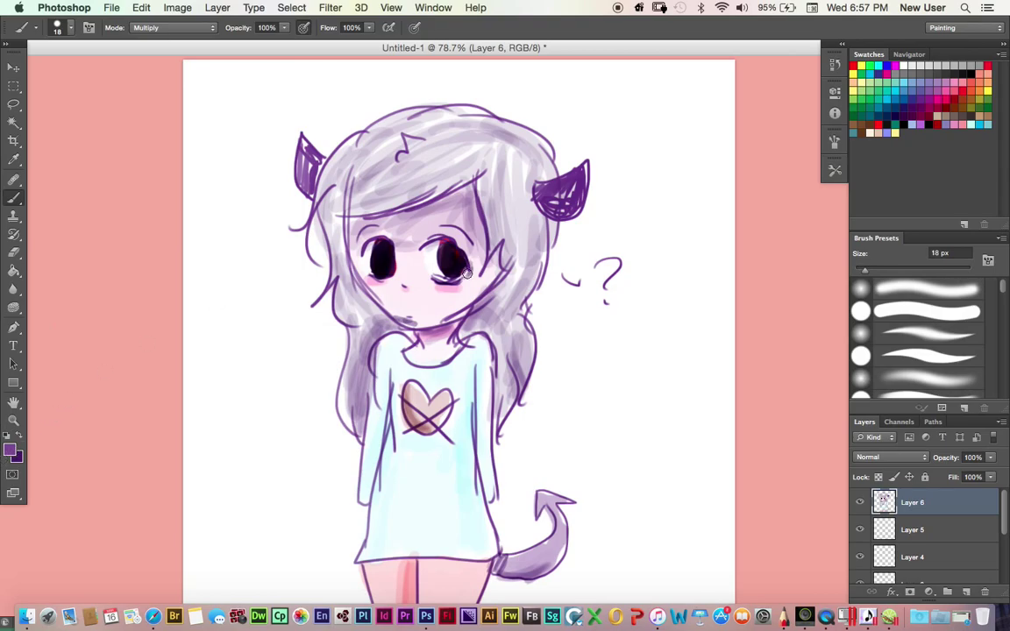
click(8, 450)
click(14, 263)
click(334, 342)
Set the brush back to Normal blending and reshape the right iris and lash line.
click(171, 27)
click(140, 21)
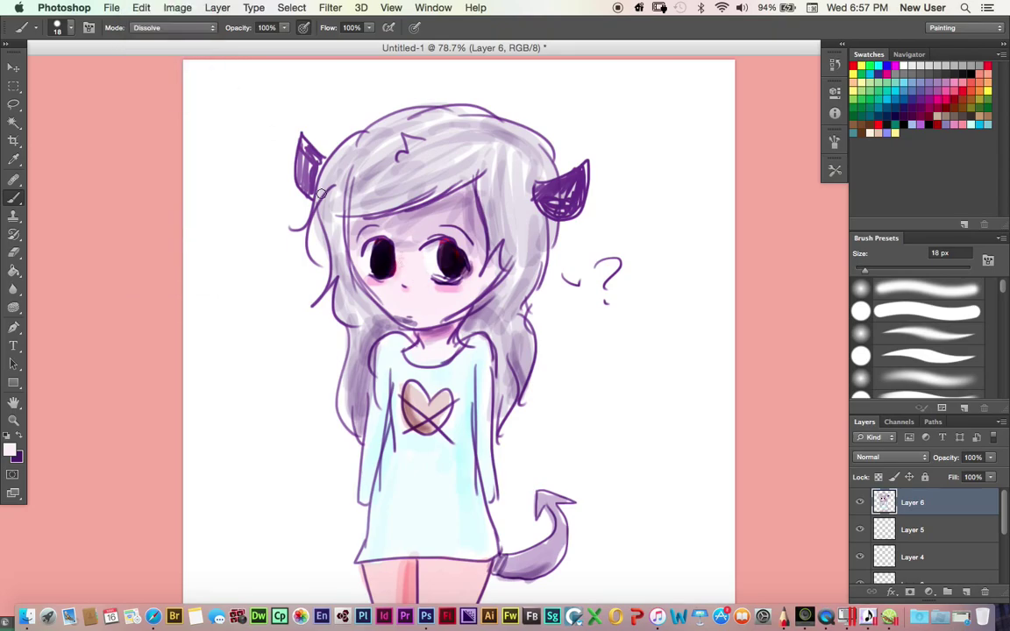
click(167, 27)
drag(430, 246, 469, 268)
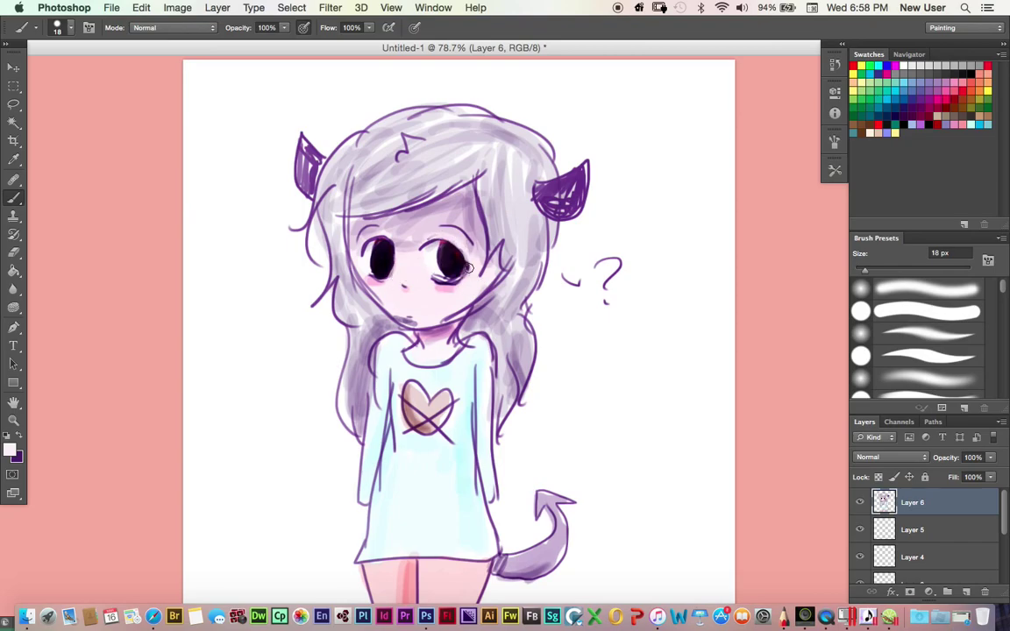
key(x)
Darken and reshape both irises with near-black purple 18051d.
click(9, 450)
click(155, 512)
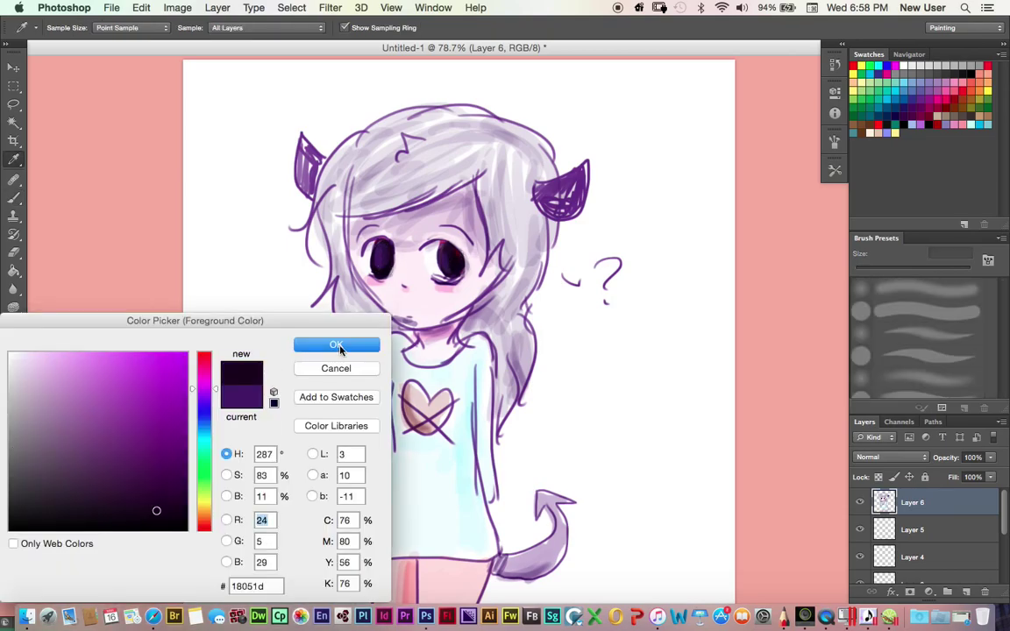
click(335, 342)
drag(397, 255, 373, 256)
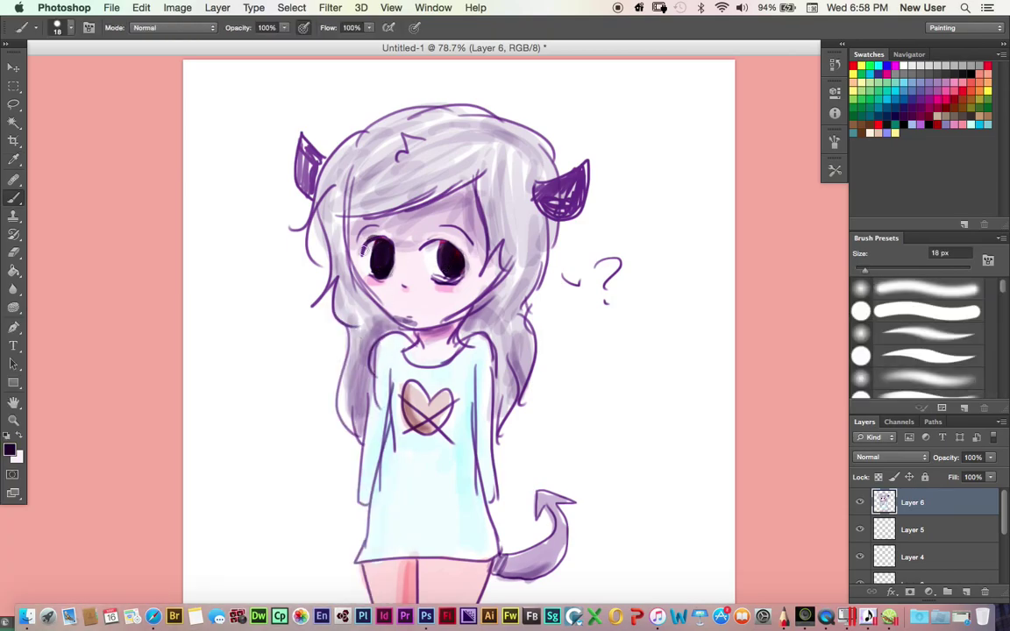
drag(438, 250, 463, 269)
Reset the paint colours to black foreground and white background.
click(18, 441)
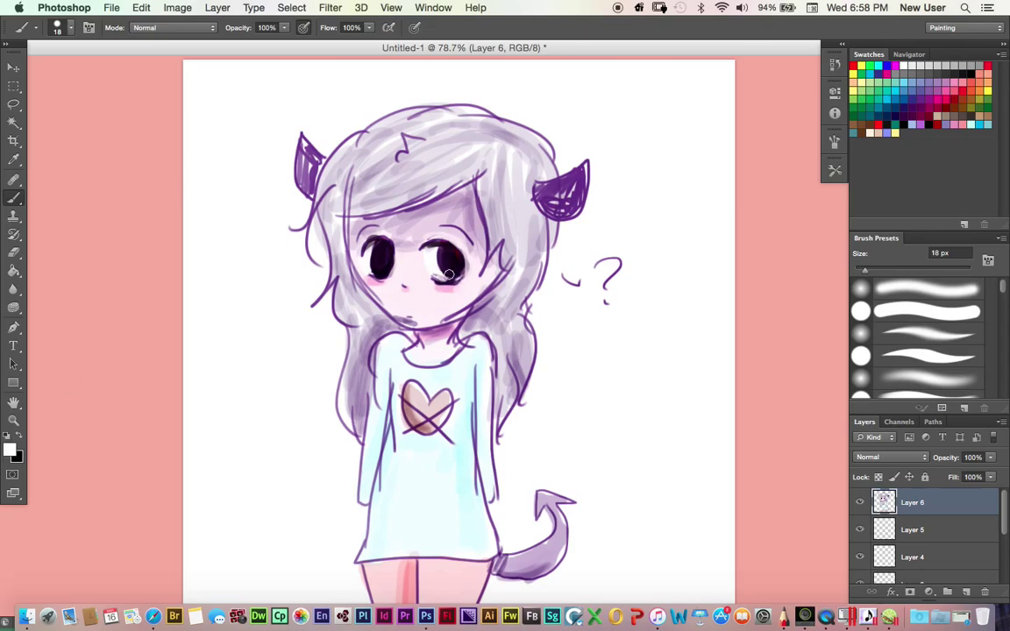
click(16, 437)
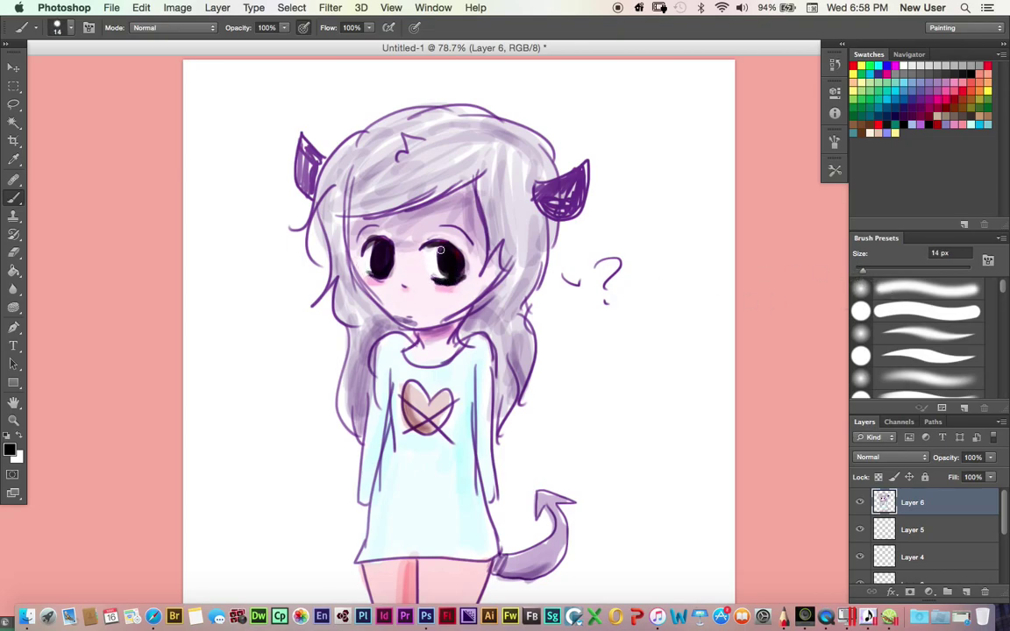
click(879, 124)
key(x)
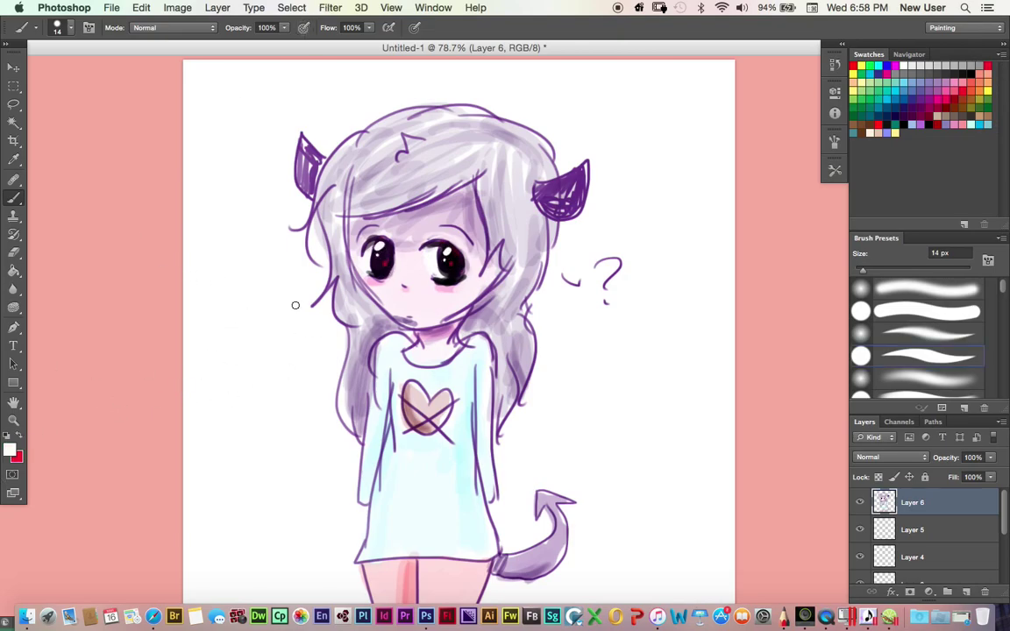
click(17, 457)
click(13, 351)
click(333, 342)
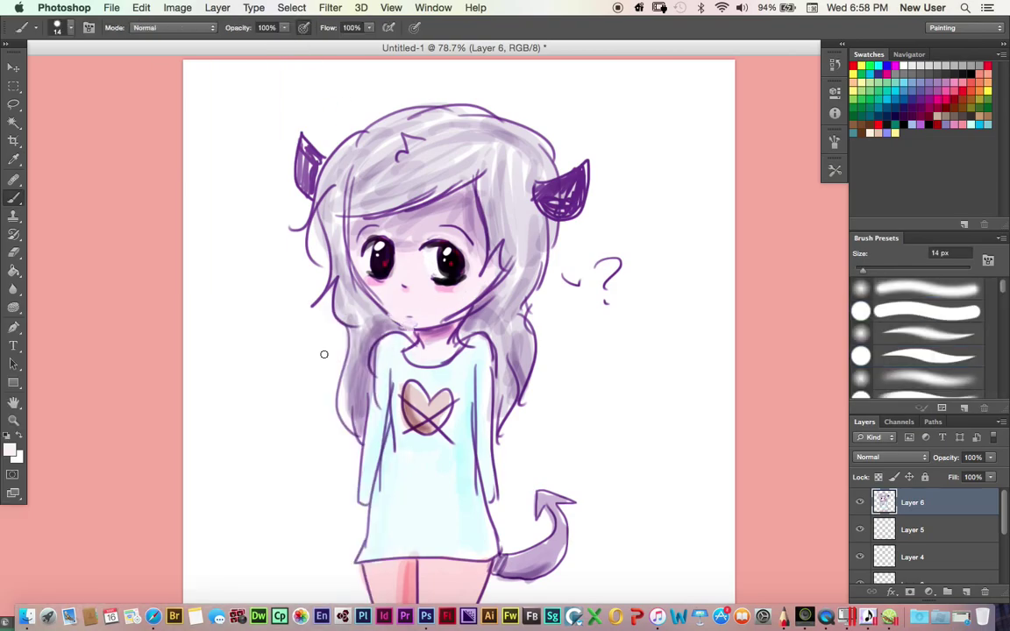
Sample dark purple from the drawing and paint the horns solid with it.
click(11, 450)
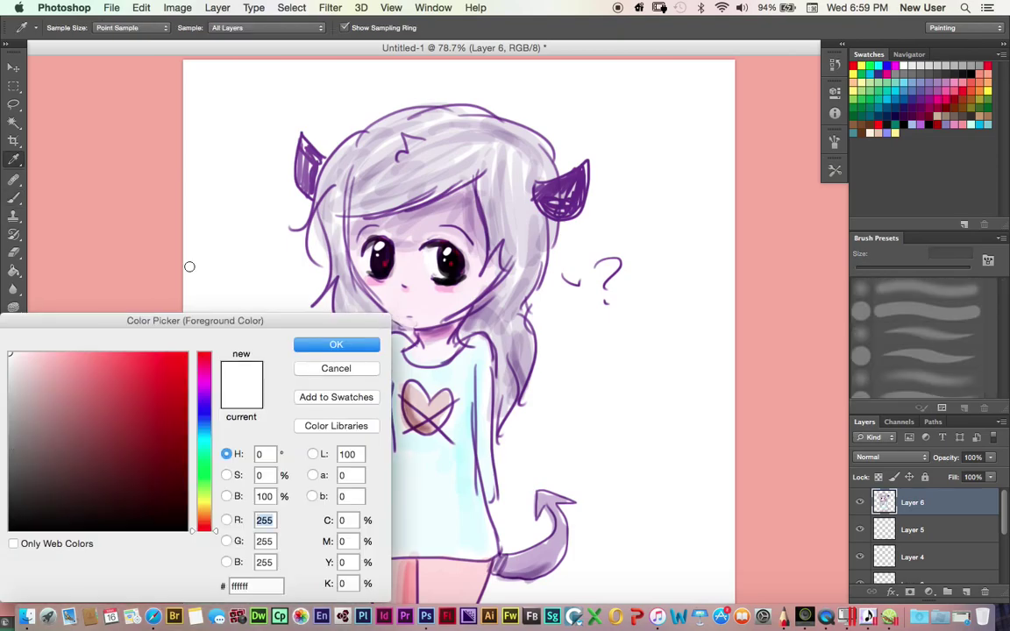
click(519, 166)
click(351, 341)
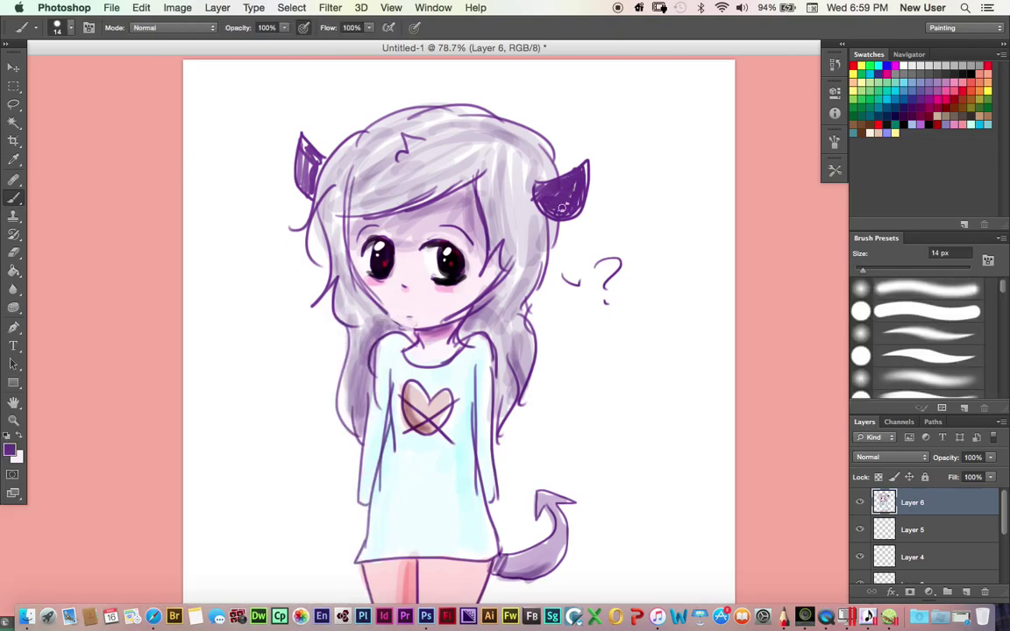
drag(303, 149, 321, 165)
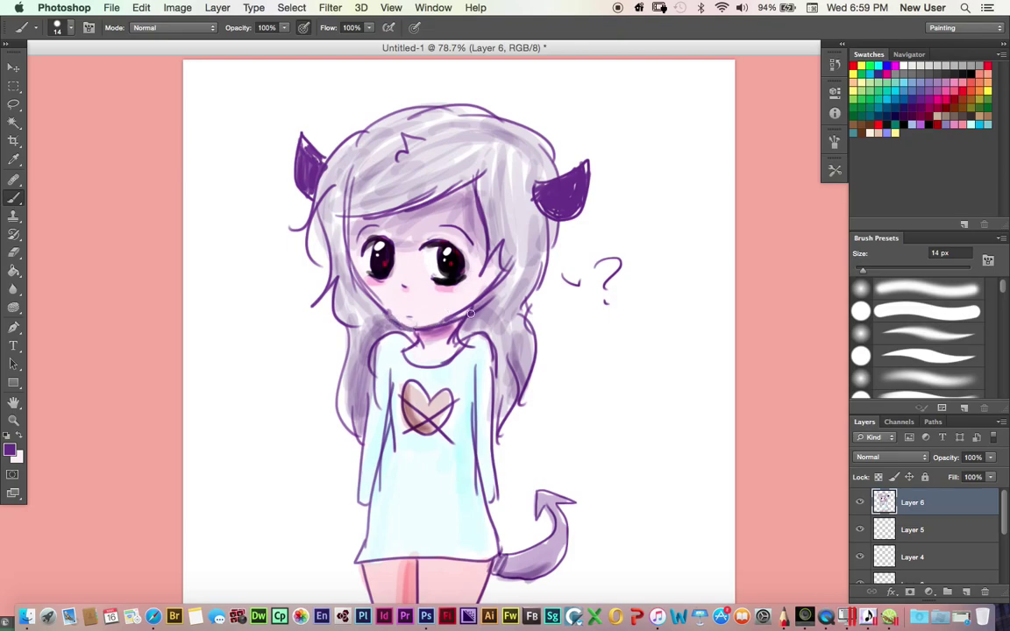
click(21, 436)
key(ctrl+minus)
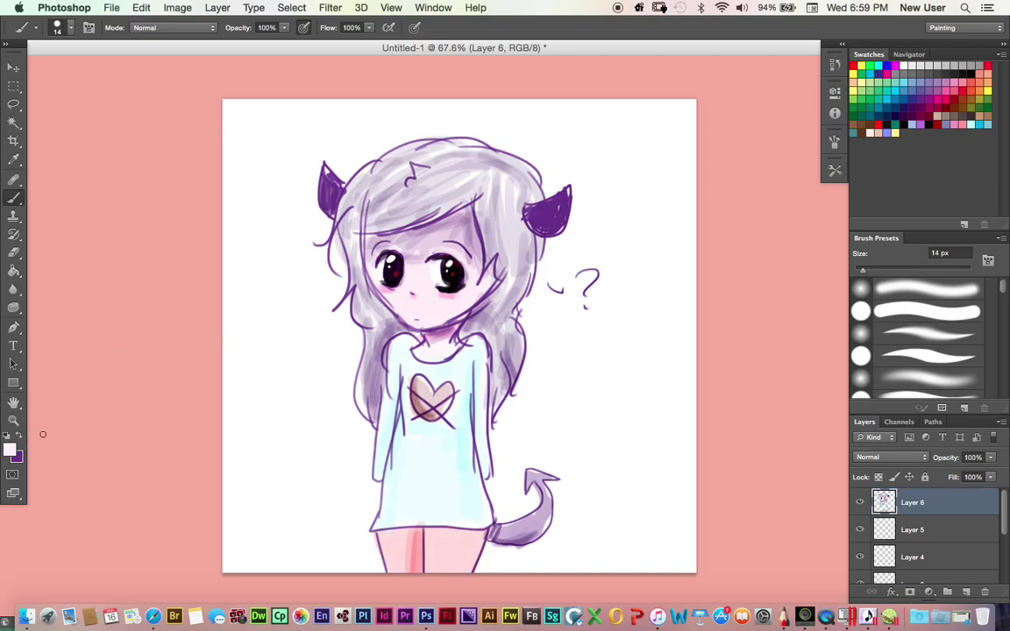
Paint purple strokes with a 118 px brush and erase the stroke at the top edge.
key(x)
click(929, 355)
mouse_move(640, 90)
mouse_down()
mouse_move(657, 217)
mouse_move(671, 112)
mouse_move(614, 110)
mouse_up()
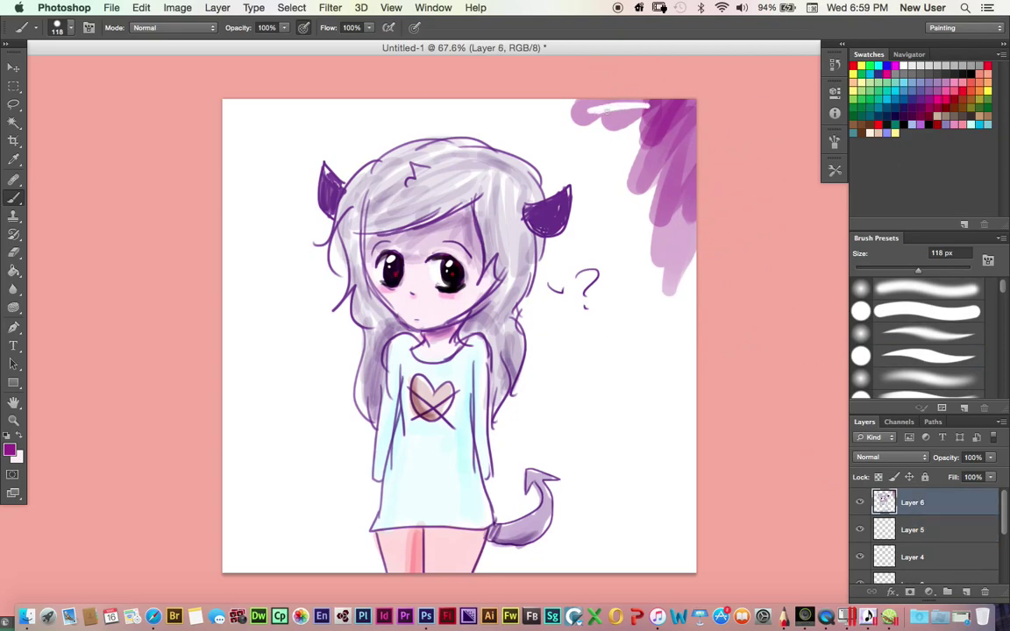
key(e)
mouse_move(539, 101)
mouse_down()
mouse_move(647, 159)
mouse_move(675, 263)
mouse_up()
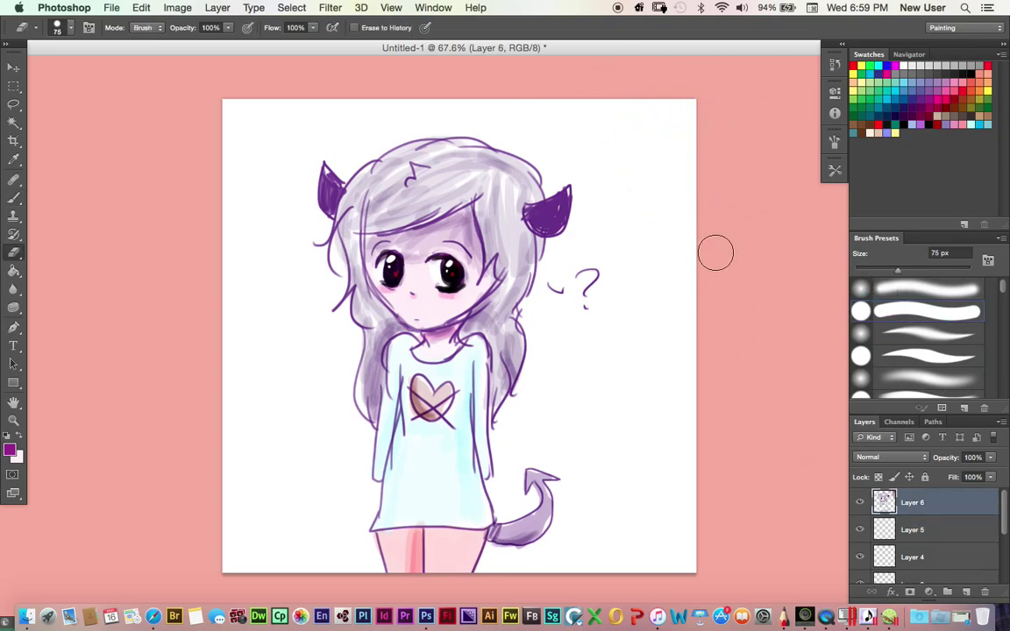
click(15, 198)
On Layer 5 at 60% opacity, paint purple and broad tan strokes down the left edge.
click(943, 529)
key(6)
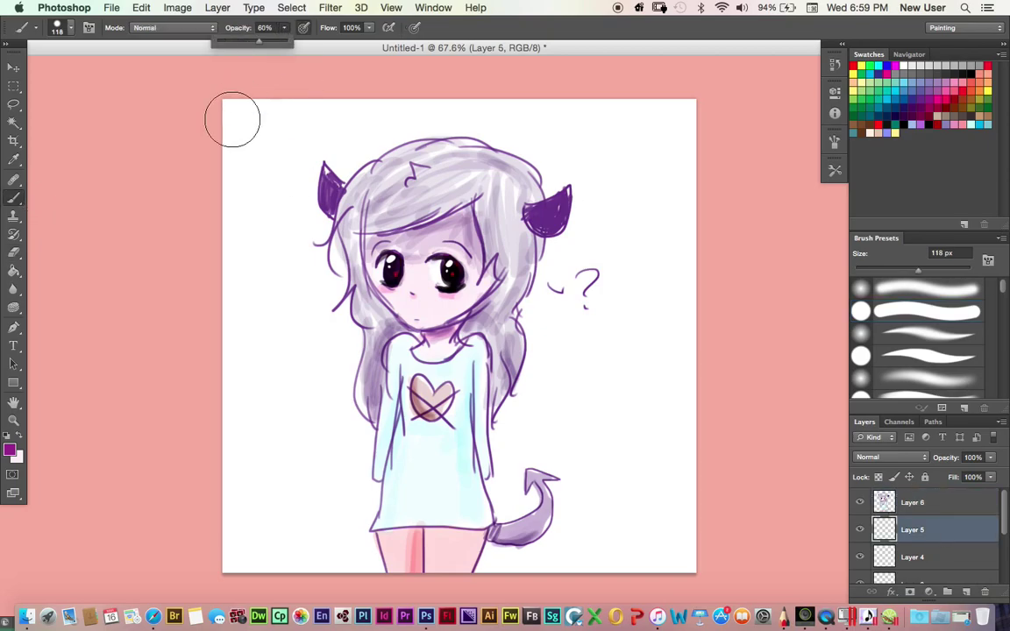
mouse_move(241, 117)
mouse_down()
mouse_move(221, 181)
mouse_move(203, 345)
mouse_up()
click(860, 132)
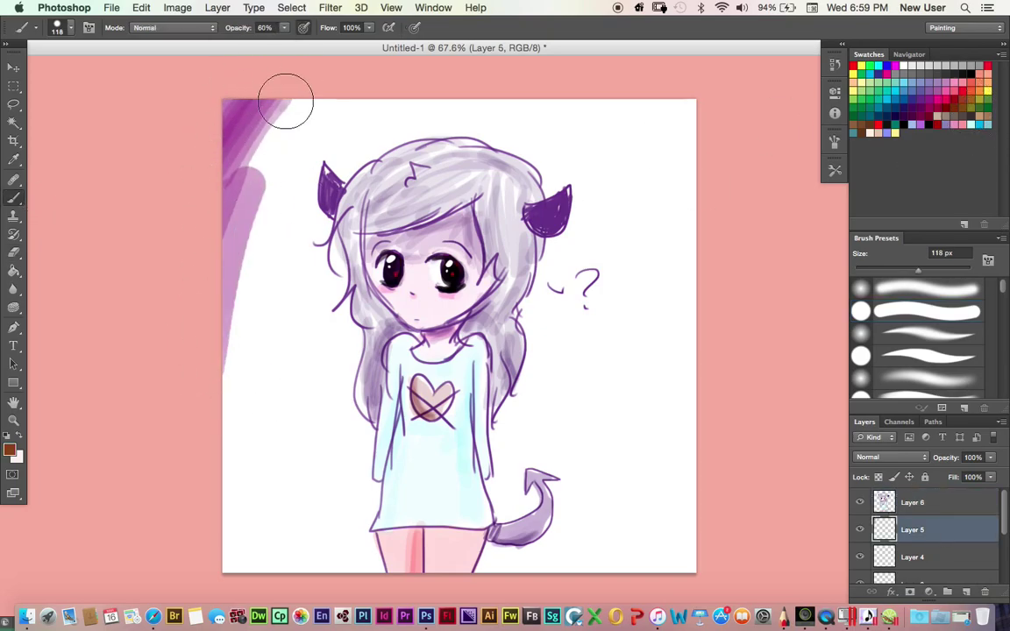
drag(284, 95, 230, 518)
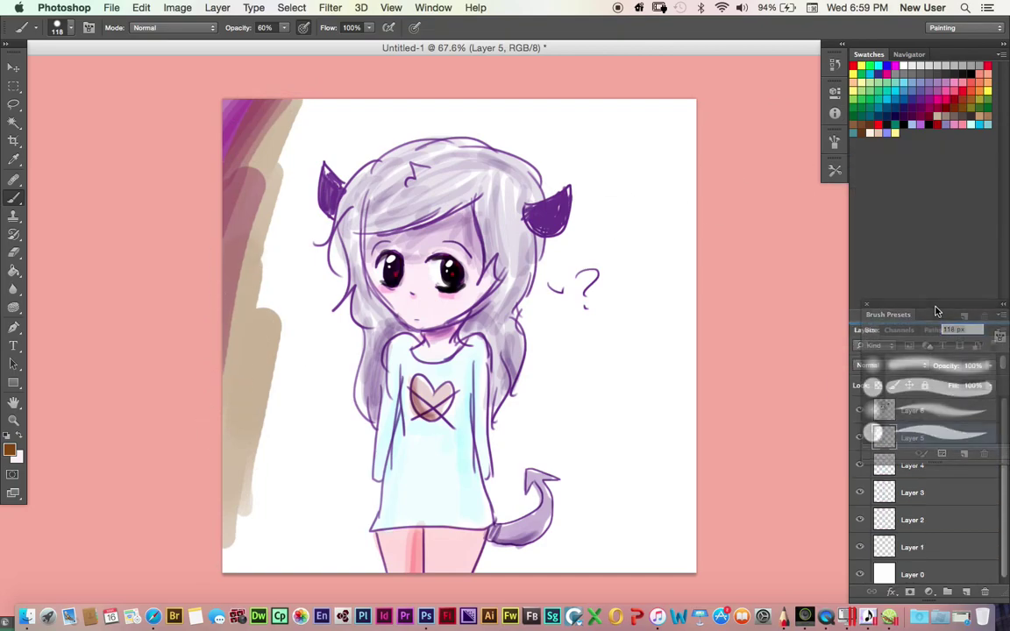
Add more tan strokes across the top-left and left side with a 47 px brush.
drag(930, 241, 929, 257)
click(884, 305)
mouse_move(254, 298)
mouse_down()
mouse_move(234, 485)
mouse_move(210, 517)
mouse_up()
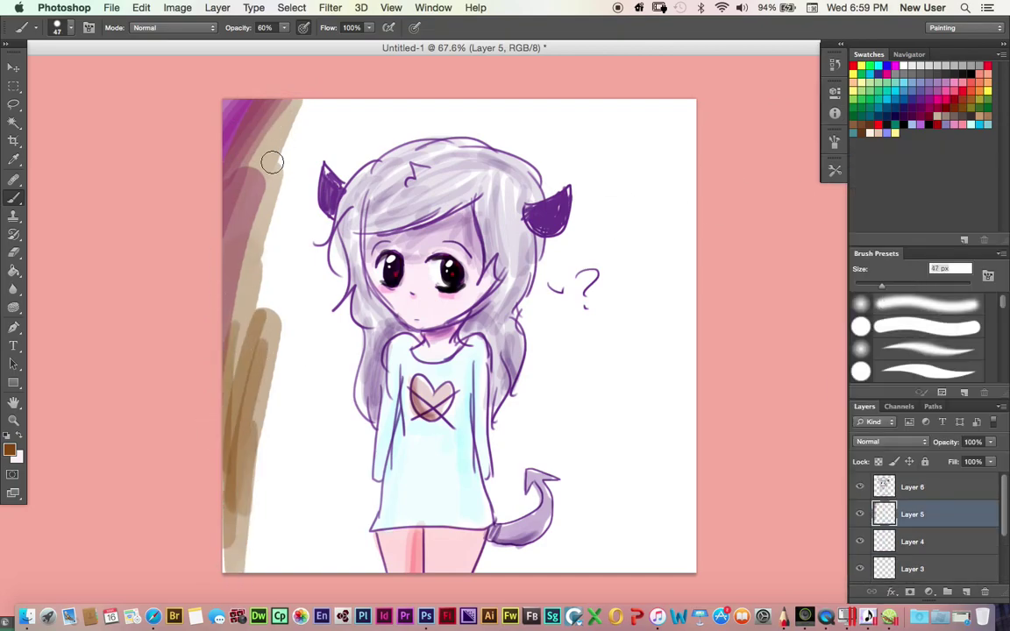
mouse_move(271, 157)
mouse_down()
mouse_move(381, 96)
mouse_move(438, 104)
mouse_up()
mouse_move(359, 93)
mouse_down()
mouse_move(284, 343)
mouse_move(255, 505)
mouse_move(292, 473)
mouse_move(263, 517)
mouse_up()
Paint pink and darker pink strokes across the top and upper right.
click(960, 90)
drag(517, 121, 658, 104)
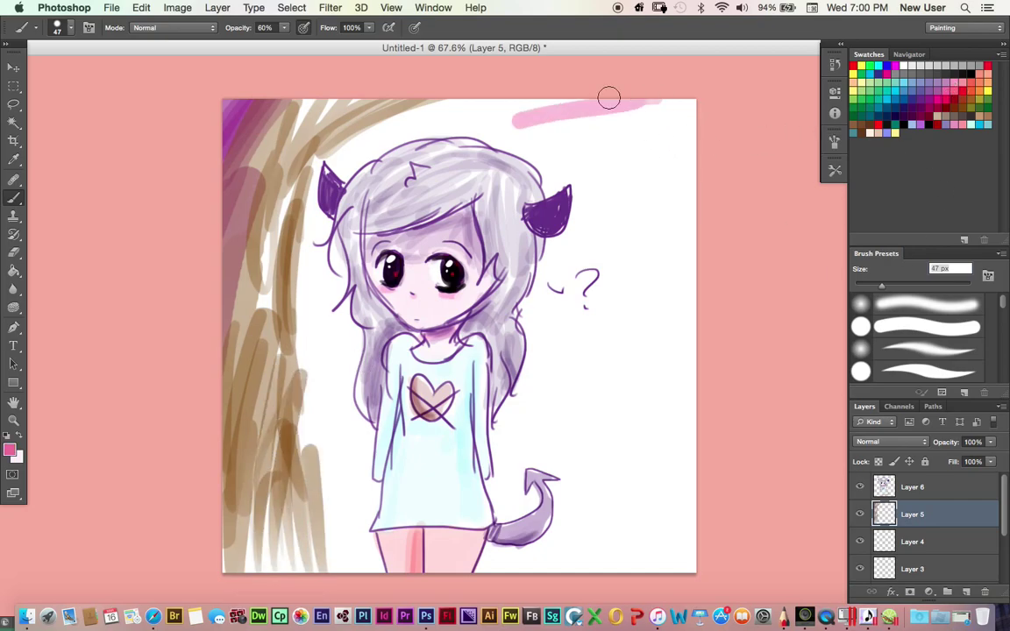
mouse_move(544, 107)
mouse_down()
mouse_move(404, 112)
mouse_move(333, 469)
mouse_move(311, 351)
mouse_move(322, 261)
mouse_move(353, 153)
mouse_move(559, 154)
mouse_move(719, 129)
mouse_move(605, 263)
mouse_move(523, 422)
mouse_move(552, 351)
mouse_move(613, 310)
mouse_move(695, 218)
mouse_move(667, 313)
mouse_move(728, 464)
mouse_move(563, 572)
mouse_move(597, 491)
mouse_move(577, 442)
mouse_move(615, 419)
mouse_move(605, 429)
mouse_up()
mouse_move(696, 280)
mouse_down()
mouse_move(656, 260)
mouse_move(561, 114)
mouse_up()
drag(631, 118, 552, 245)
drag(623, 92, 544, 210)
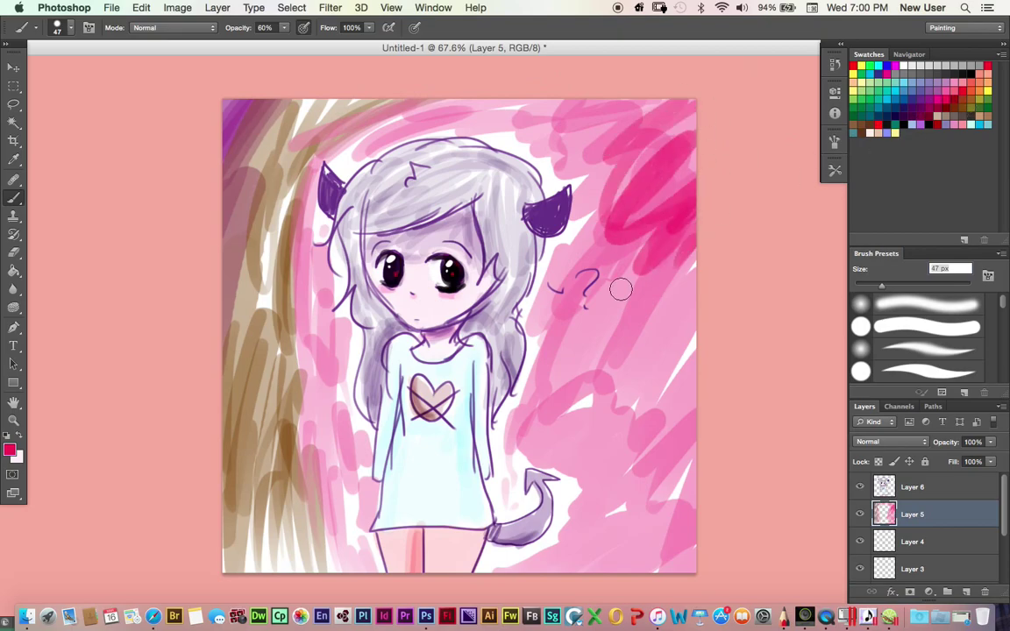
drag(614, 206, 539, 395)
click(368, 8)
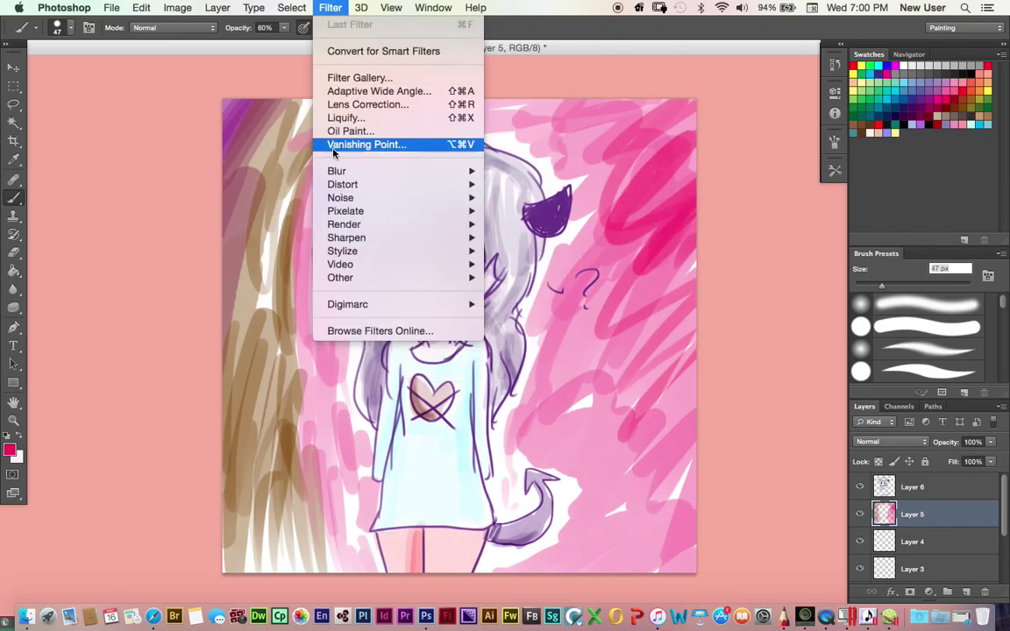
mouse_move(337, 171)
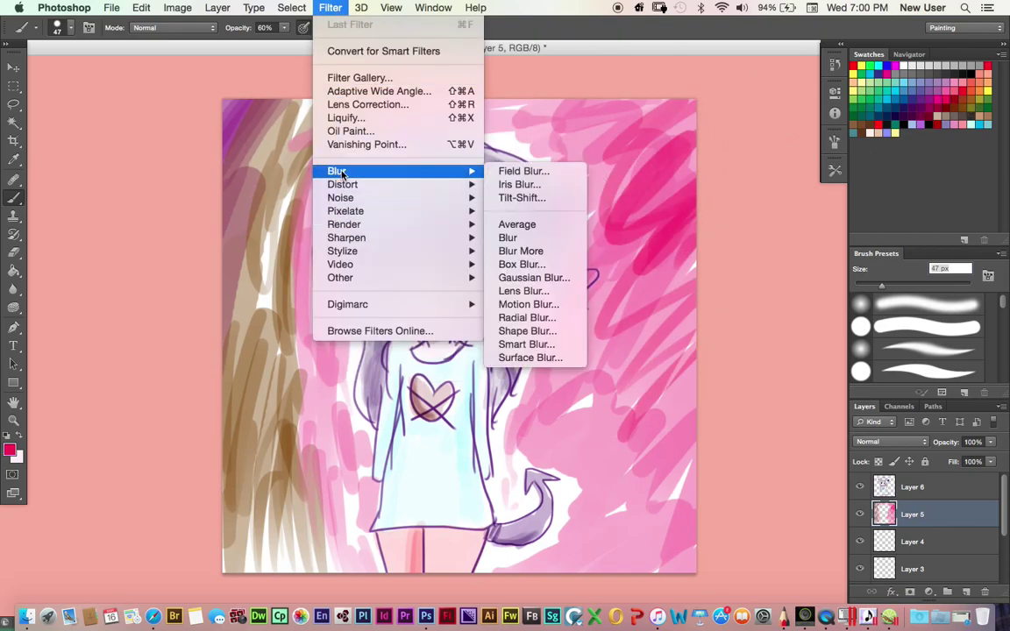
Apply a 16 px Tilt-Shift blur, then merge all visible layers into Layer 5.
click(515, 172)
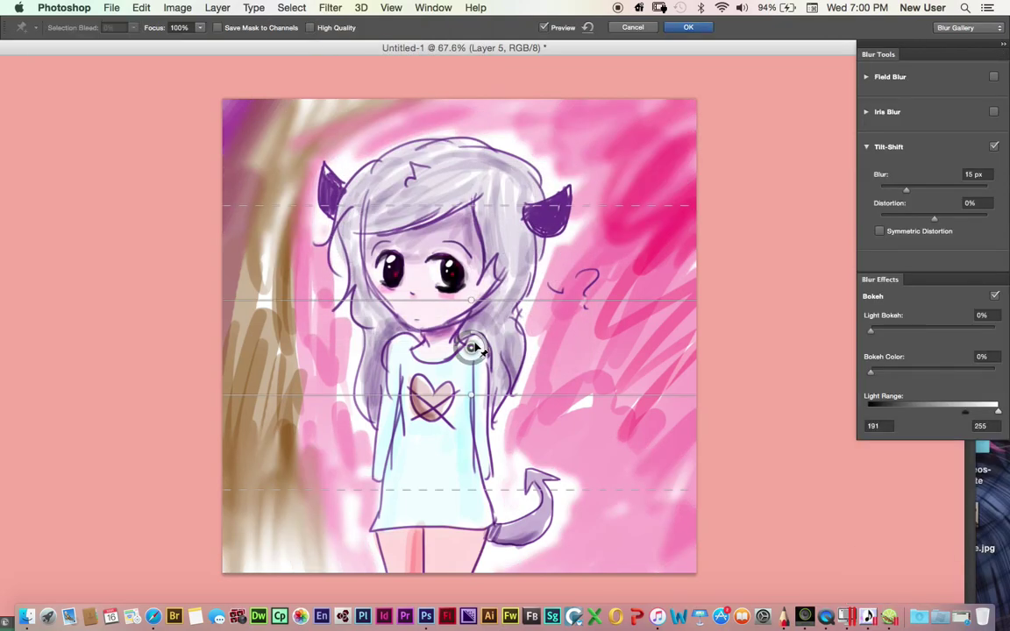
drag(462, 341, 477, 344)
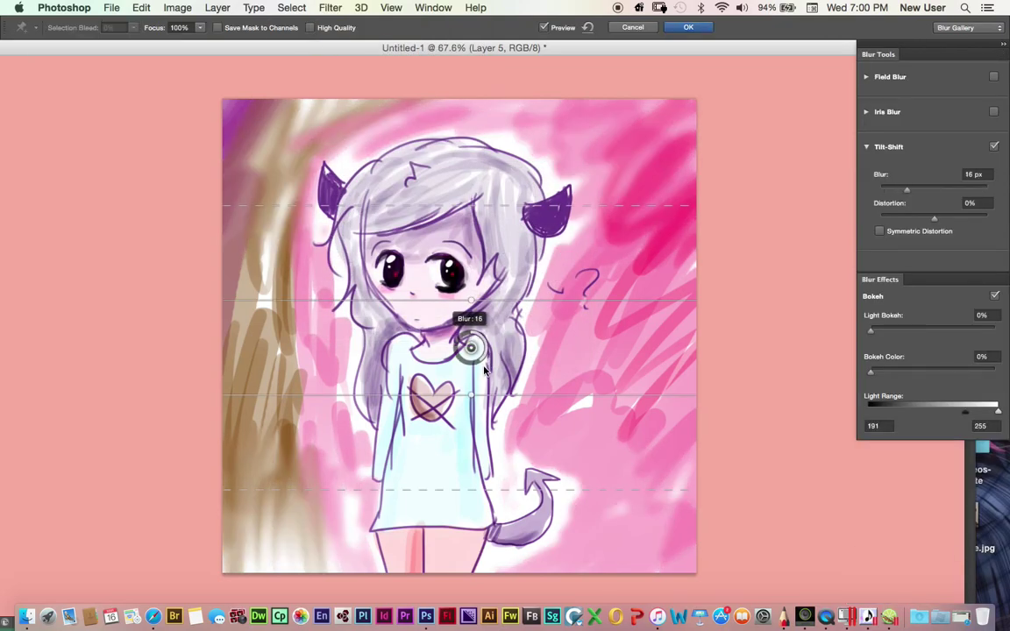
click(686, 26)
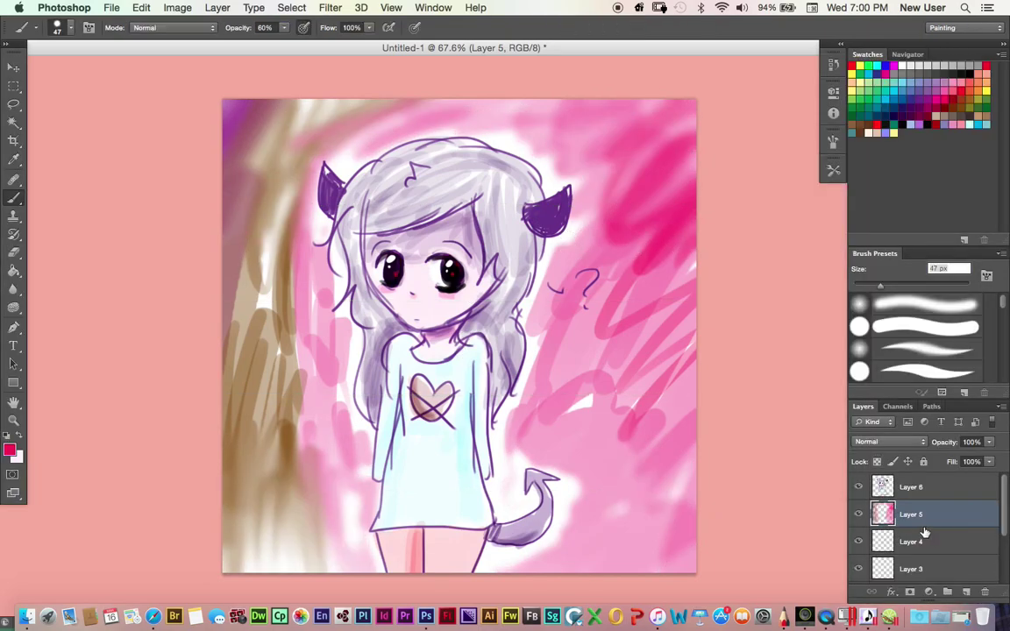
click(217, 8)
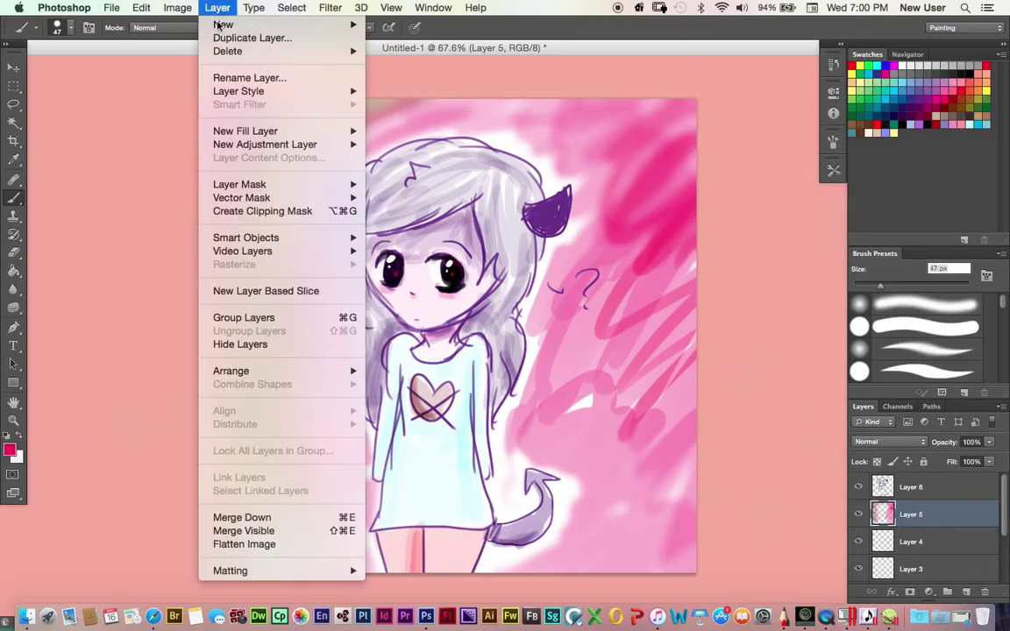
click(232, 532)
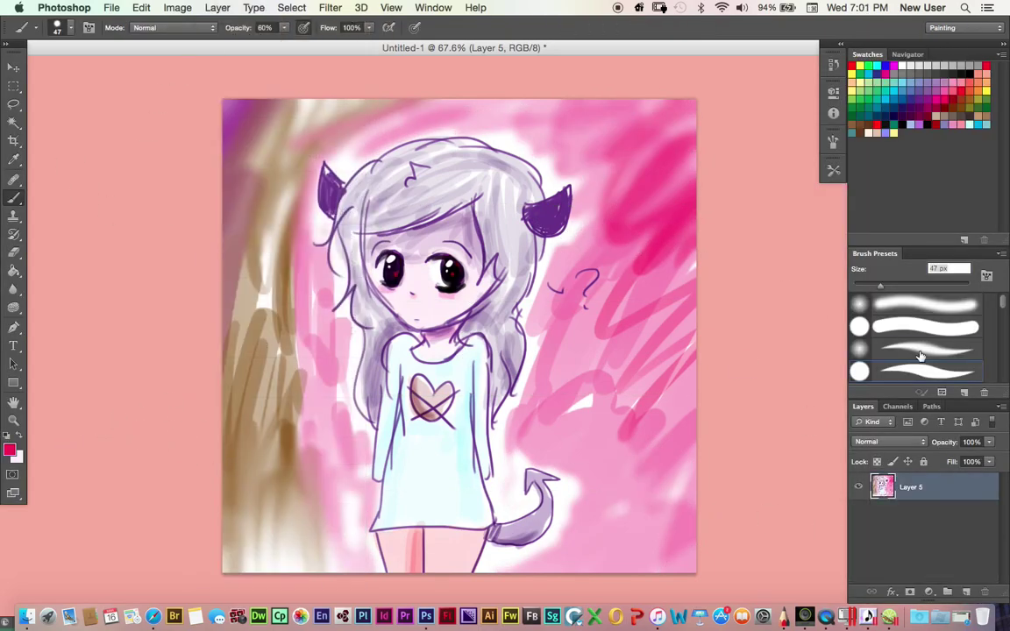
Set the brush to 100% opacity in Multiply mode and paint dark pink and brown strokes on the right.
click(284, 27)
drag(260, 41, 342, 40)
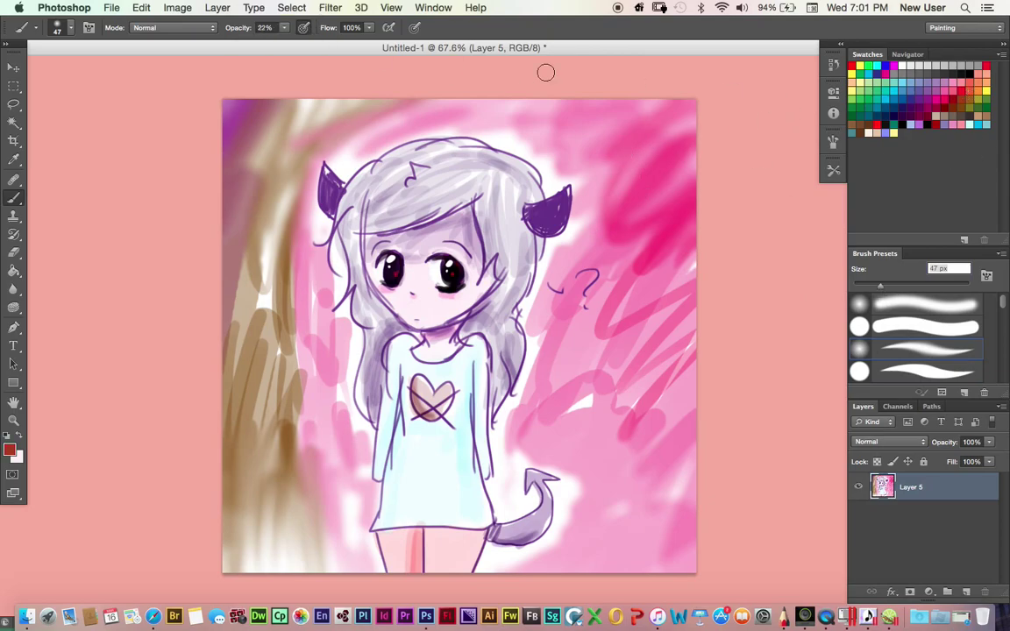
click(171, 27)
click(149, 76)
mouse_move(600, 224)
mouse_down()
mouse_move(735, 244)
mouse_move(671, 517)
mouse_up()
click(986, 90)
mouse_move(667, 298)
mouse_down()
mouse_move(733, 361)
mouse_move(648, 544)
mouse_up()
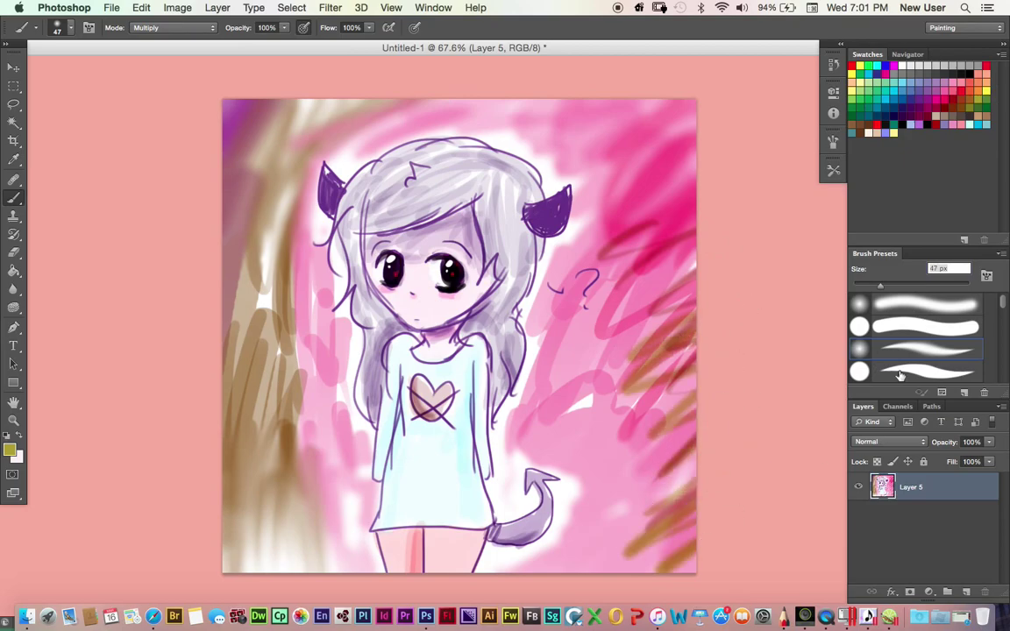
Add orange strokes on the right and green strokes at top right and along the left.
click(894, 88)
drag(684, 114, 634, 92)
mouse_move(701, 333)
mouse_down()
mouse_move(654, 417)
mouse_move(631, 491)
mouse_up()
click(858, 80)
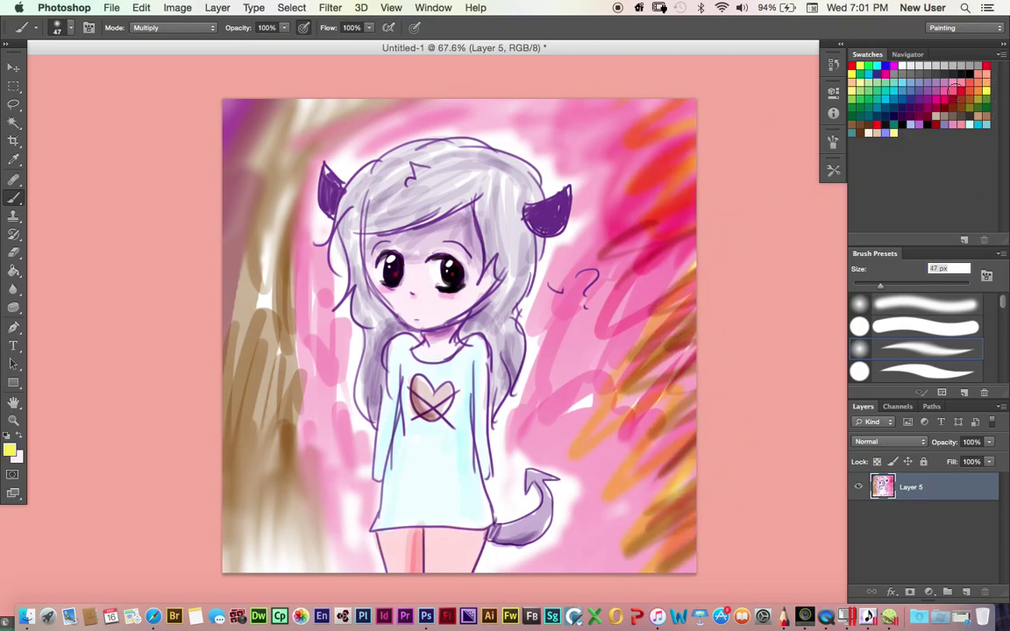
drag(715, 194, 746, 325)
drag(219, 383, 290, 298)
drag(210, 539, 289, 394)
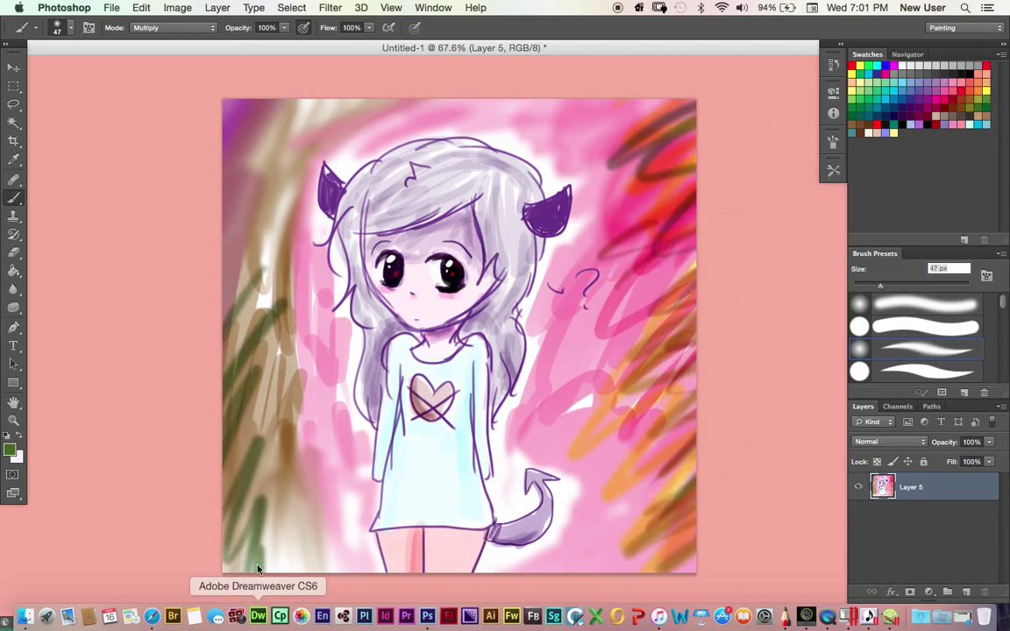
drag(211, 237, 254, 96)
Paint blue-grey strokes along the right and left edges.
drag(631, 105, 526, 189)
drag(622, 298, 509, 364)
drag(578, 395, 535, 478)
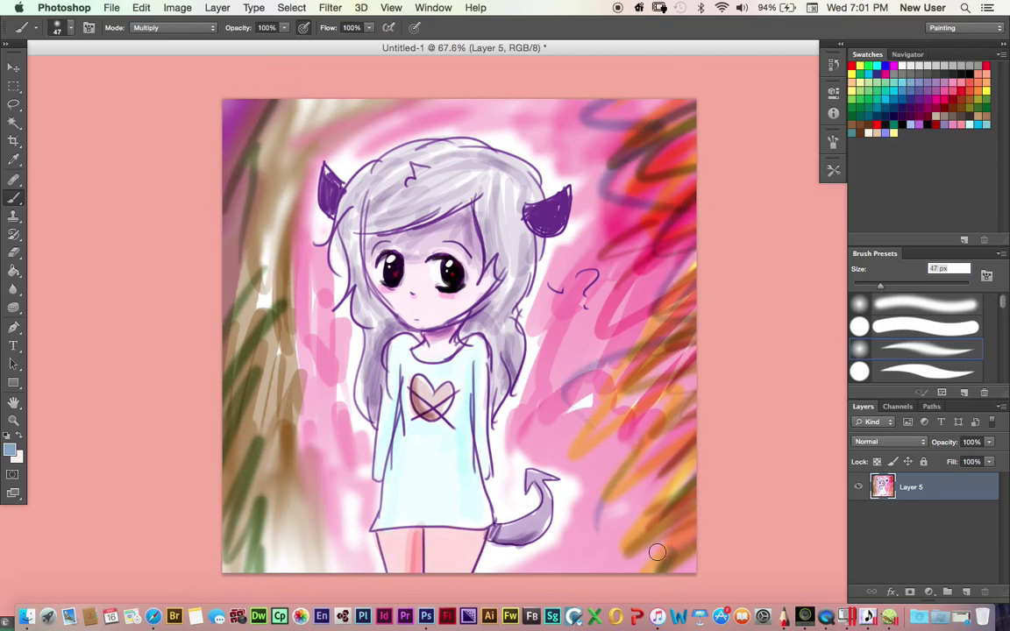
drag(254, 97, 206, 167)
drag(280, 350, 206, 491)
drag(237, 228, 210, 311)
click(964, 592)
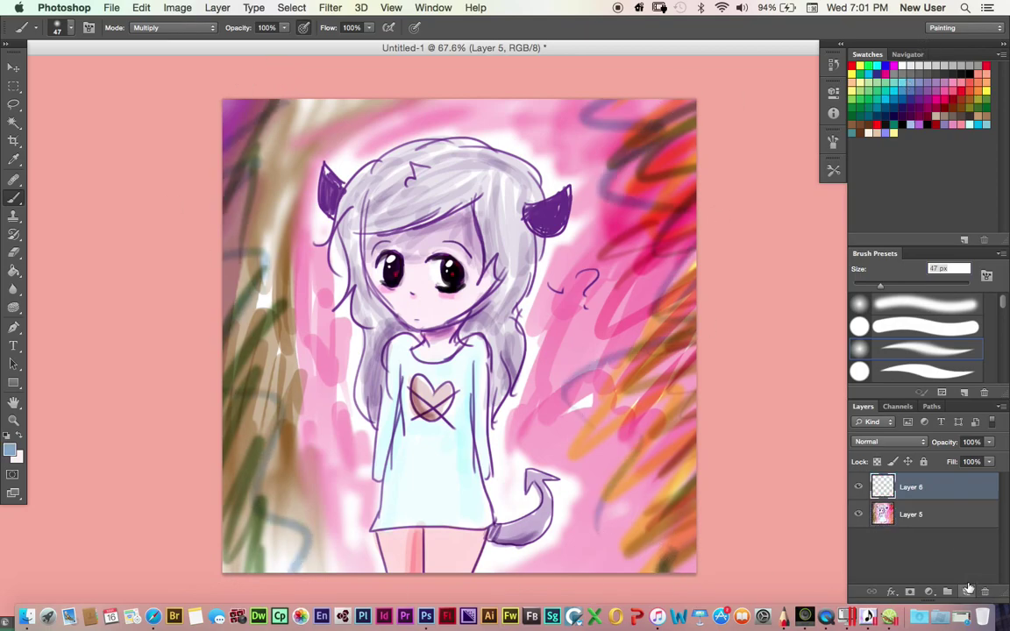
Write a signature in blue #336caf with a 9 px Normal-mode brush.
click(9, 449)
click(135, 408)
click(302, 351)
key(b)
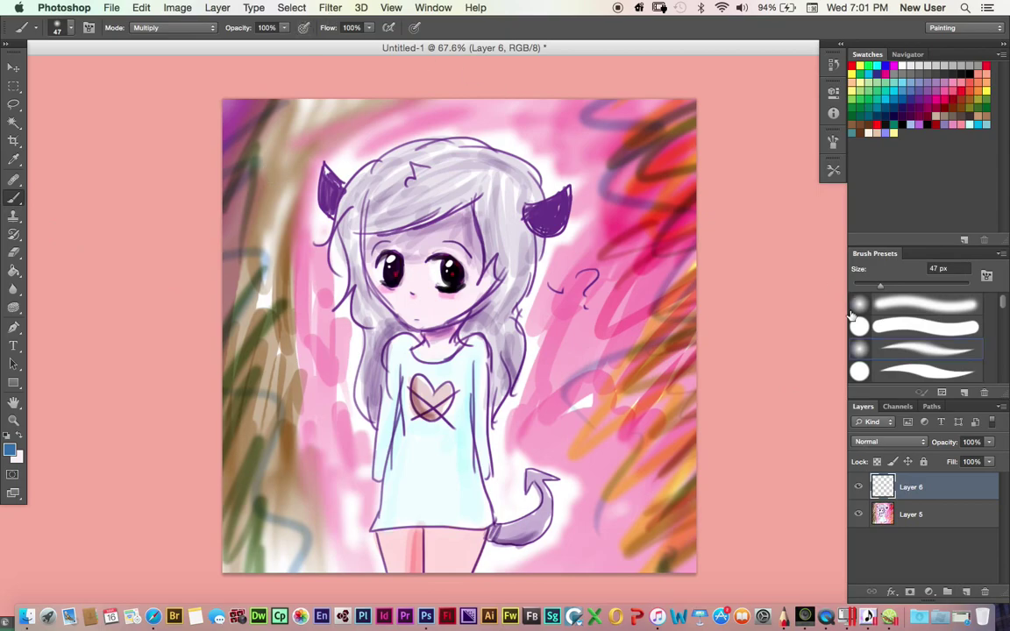
click(907, 366)
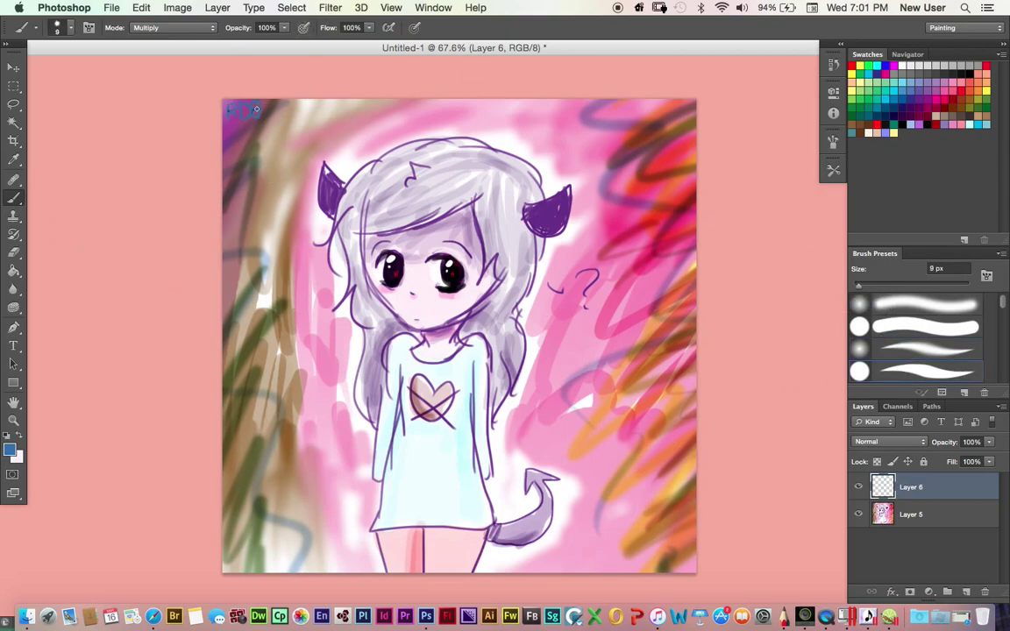
click(178, 28)
Shrink the signature in the top-left corner, set its layer to Overlay, and merge it down.
key(v)
drag(263, 104, 250, 112)
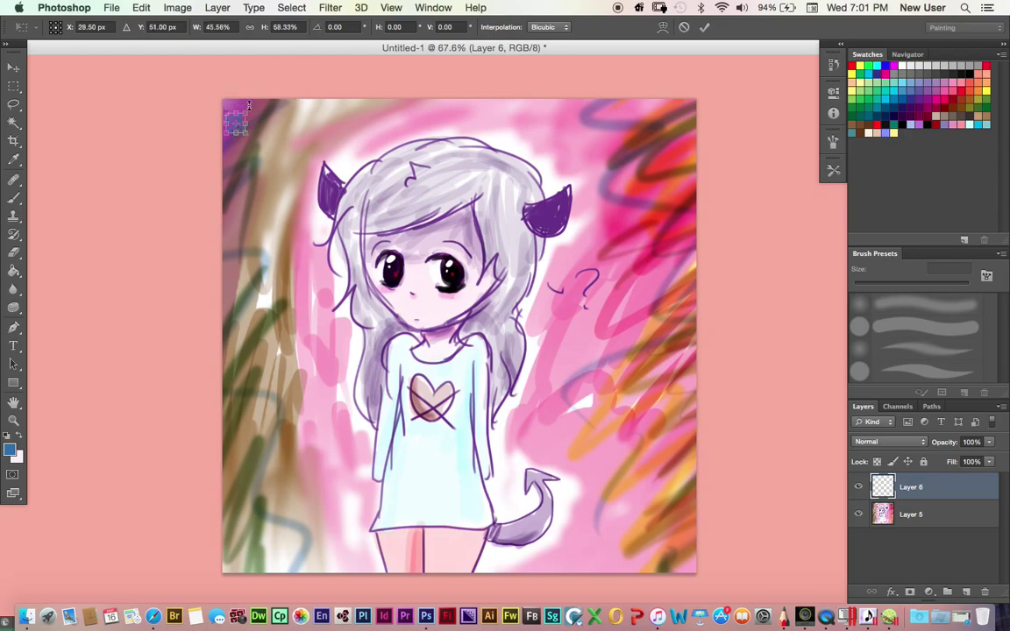
key(Return)
click(12, 199)
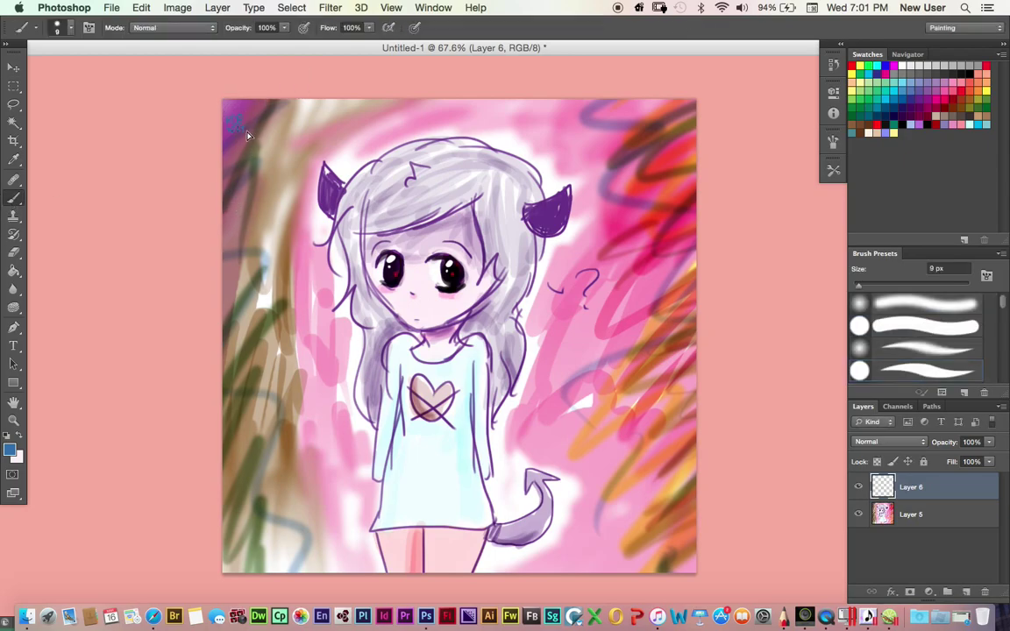
click(890, 442)
click(891, 498)
key(ctrl+e)
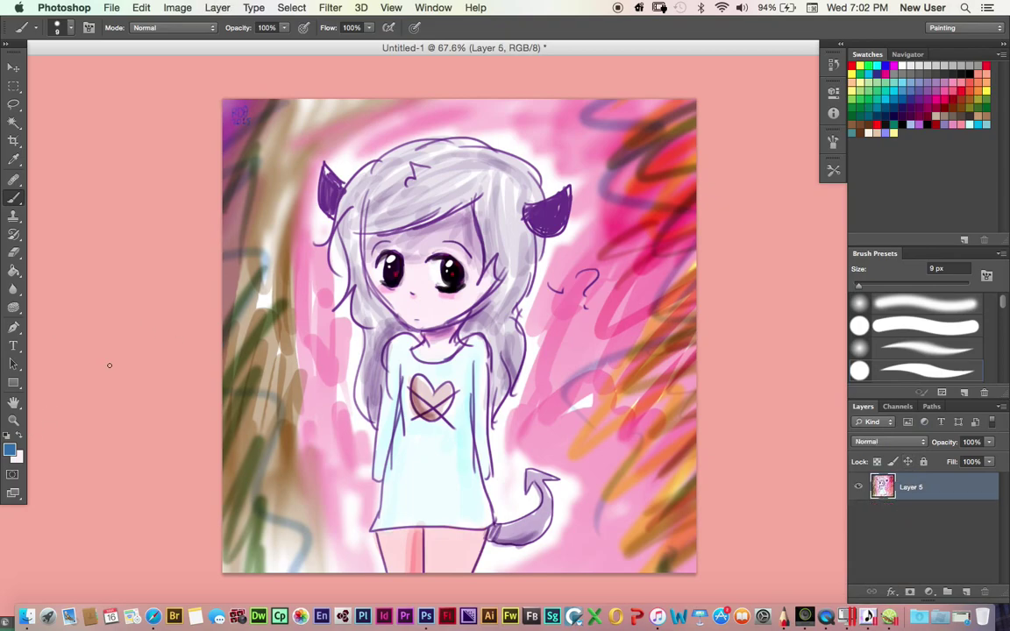
Reset default colours, enable airbrush build-up, and swap so white is the foreground colour.
key(d)
click(304, 28)
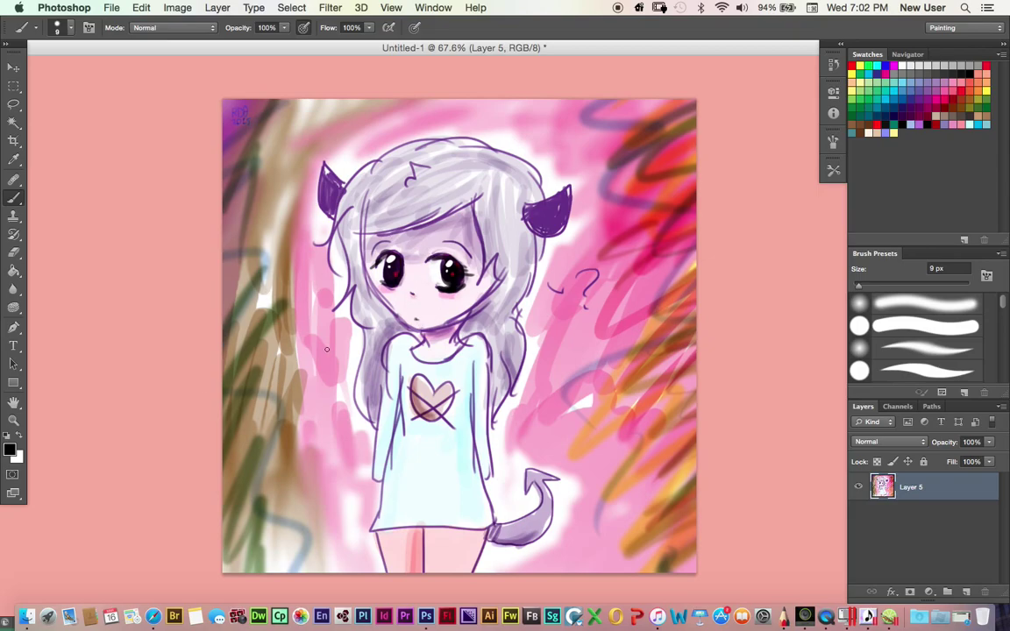
key(x)
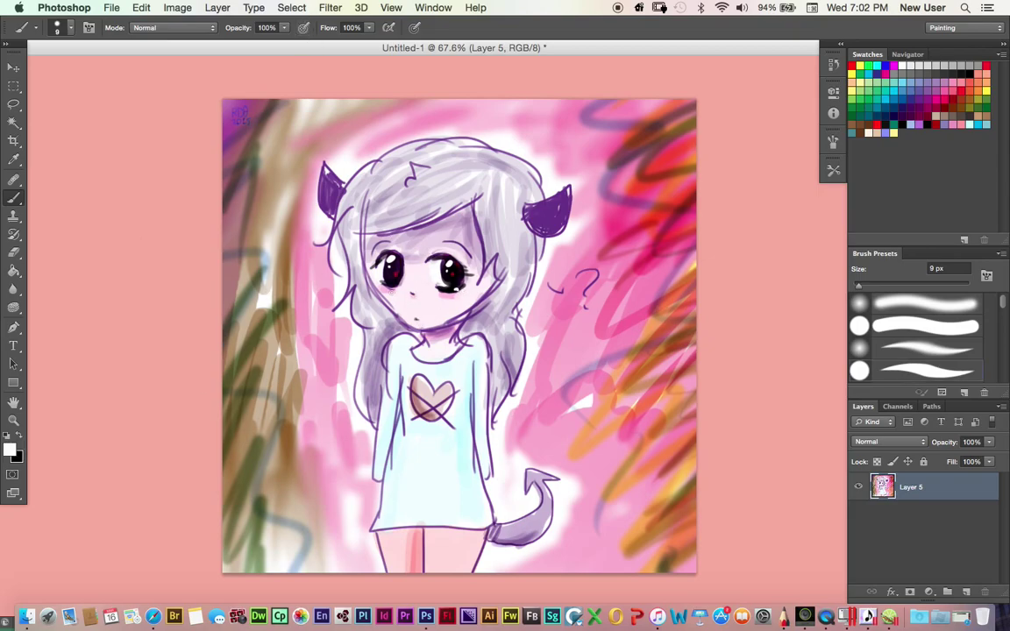